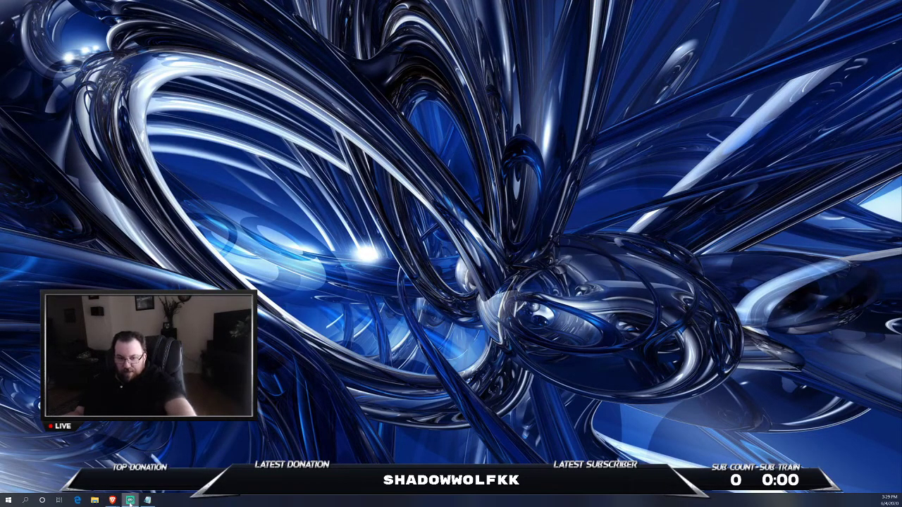
- Switch to the browser window with Jellyfin's Downloads page and review the server download options for each platform
mouse_move(124, 501)
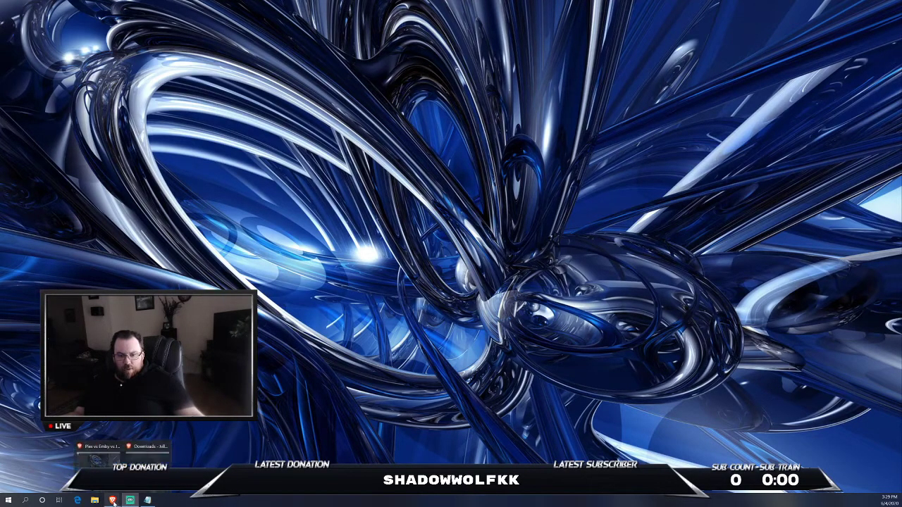
left_click(146, 454)
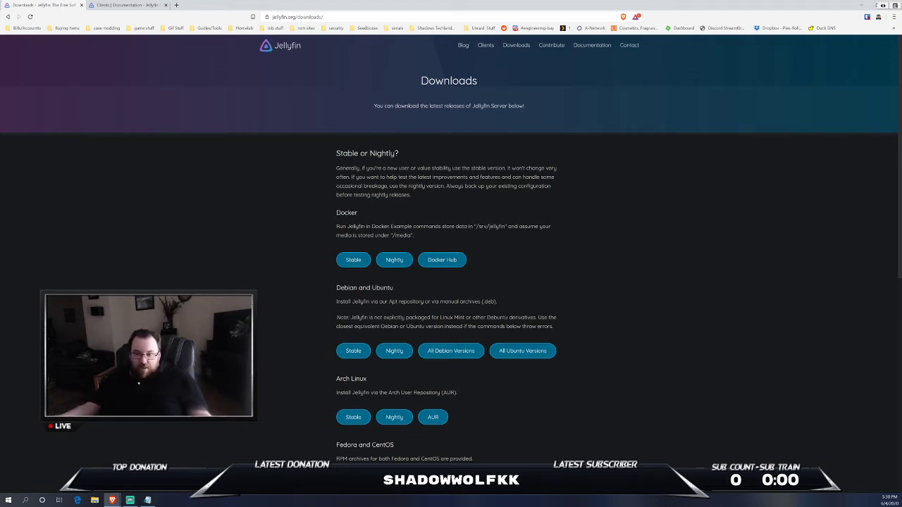
scroll(398, 348, "down", 1)
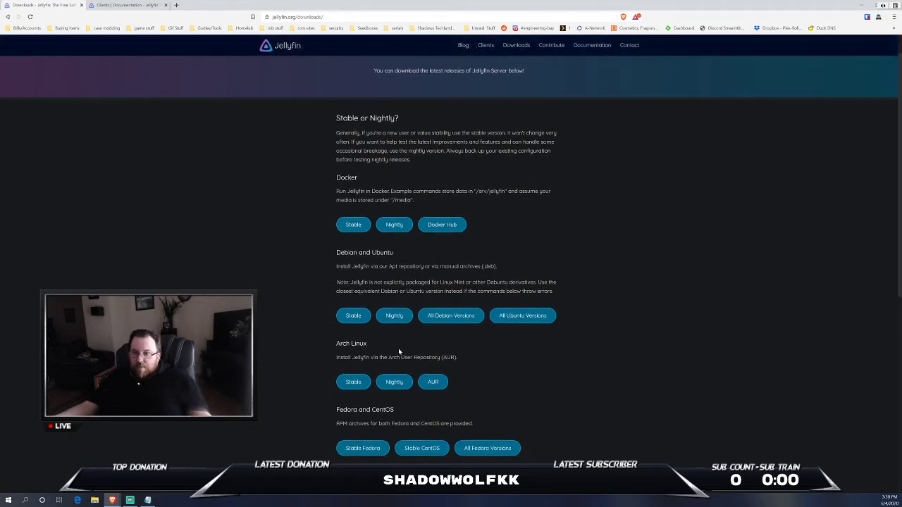
scroll(360, 344, "down", 1)
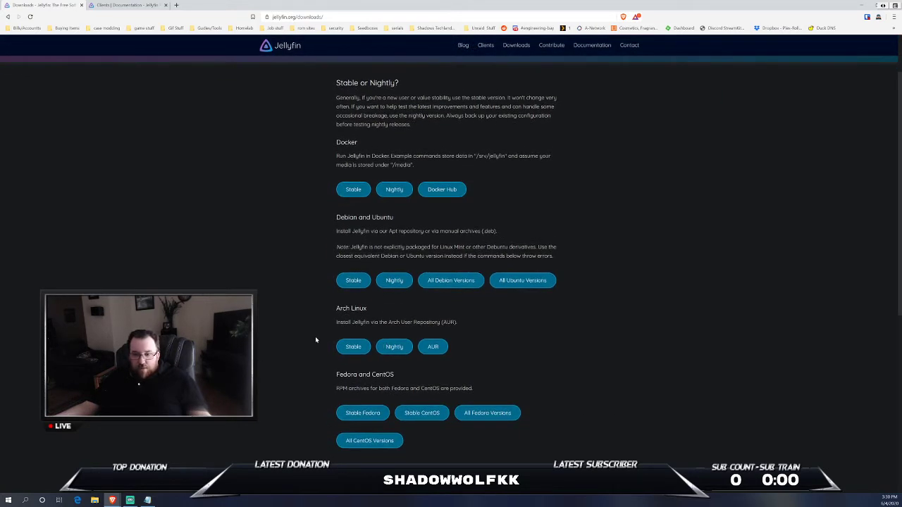
scroll(312, 353, "down", 2)
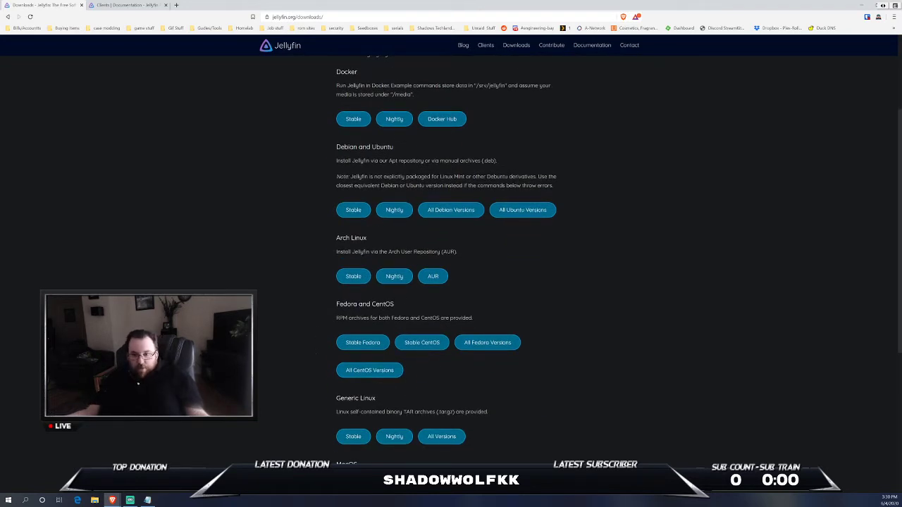
scroll(664, 336, "down", 3)
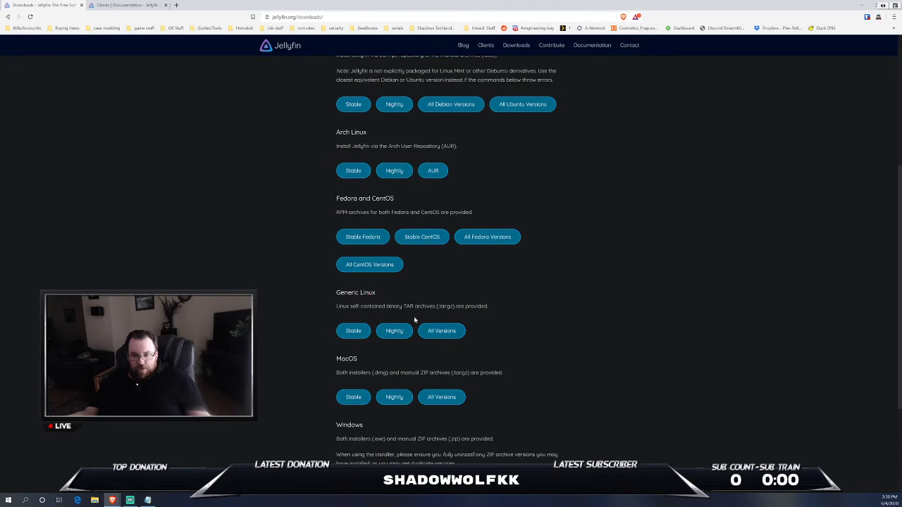
scroll(413, 320, "down", 1)
scroll(341, 320, "down", 2)
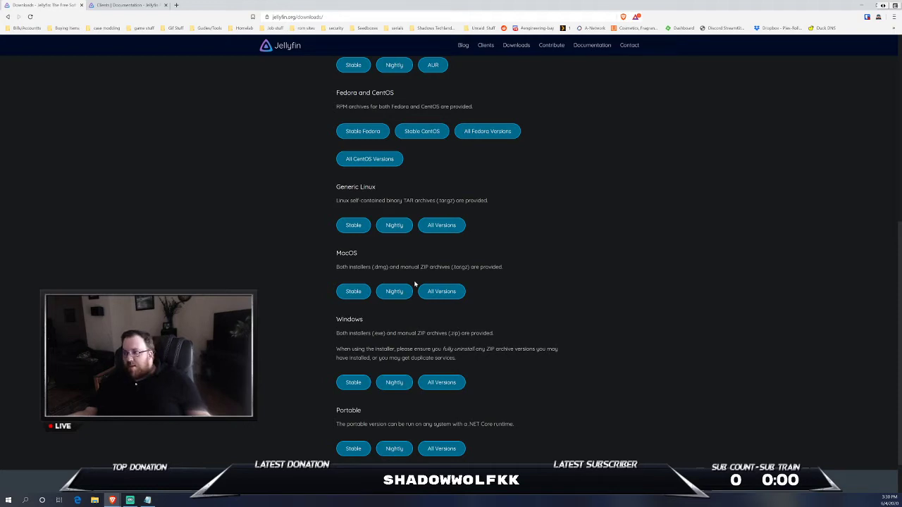
scroll(479, 269, "up", 4)
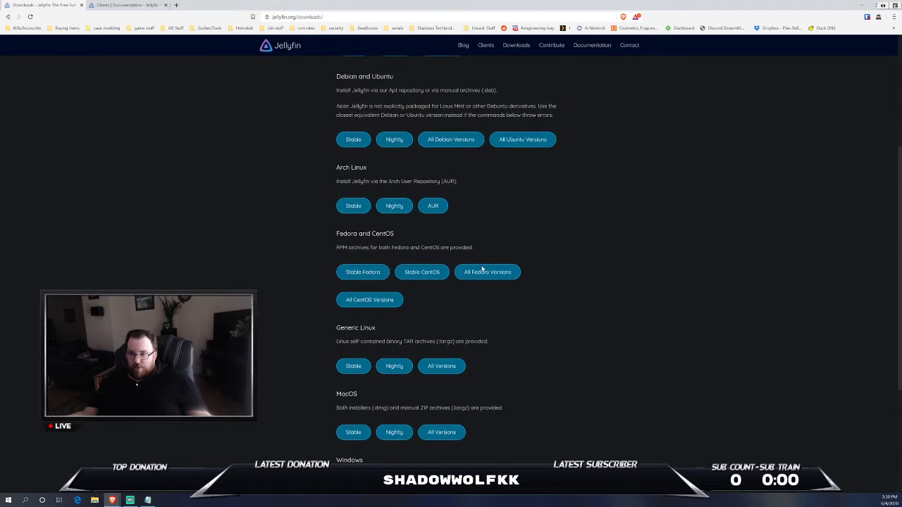
scroll(483, 269, "up", 5)
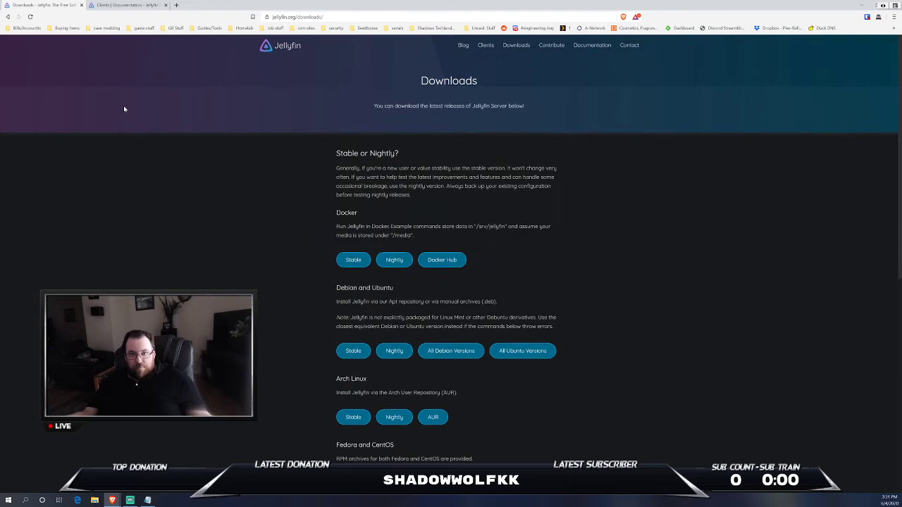
- Examine the Jellyfin clients documentation, from the cross-platform and desktop theater clients through the web, Linux and Apple clients
left_click(121, 5)
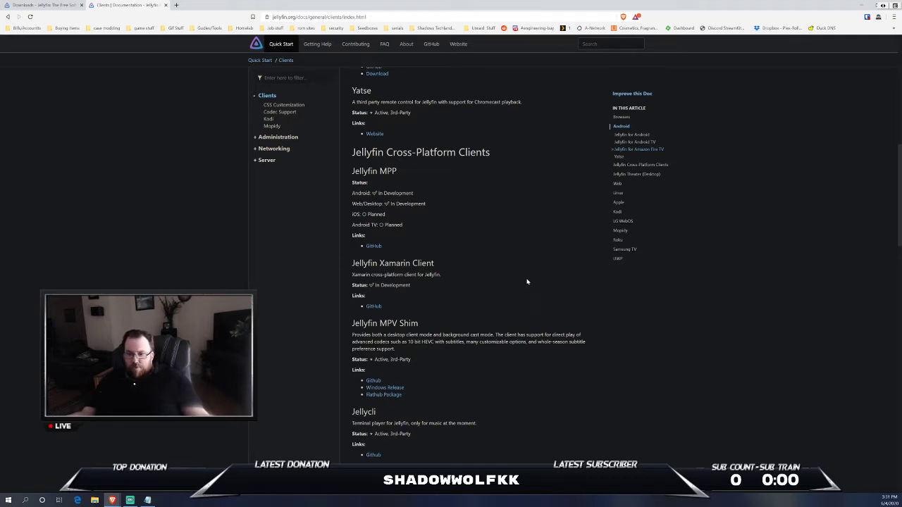
scroll(522, 264, "down", 2)
scroll(521, 263, "down", 2)
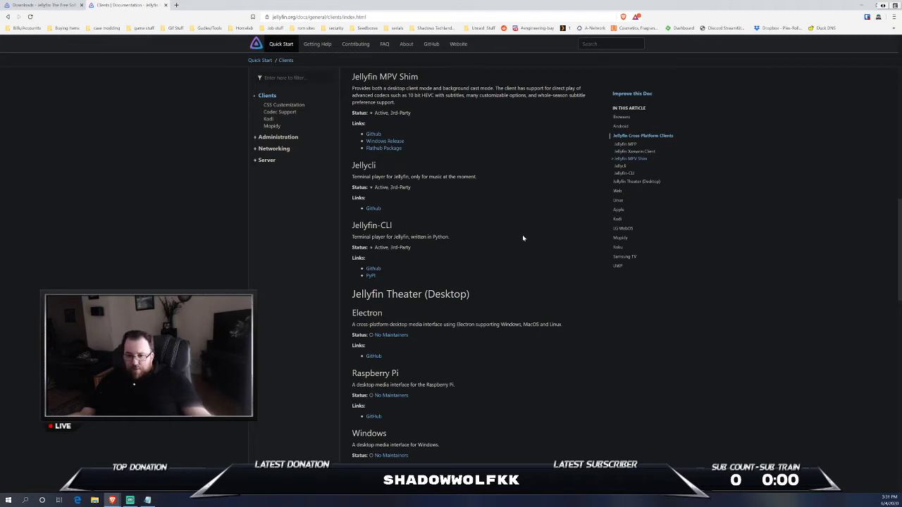
scroll(523, 238, "down", 1)
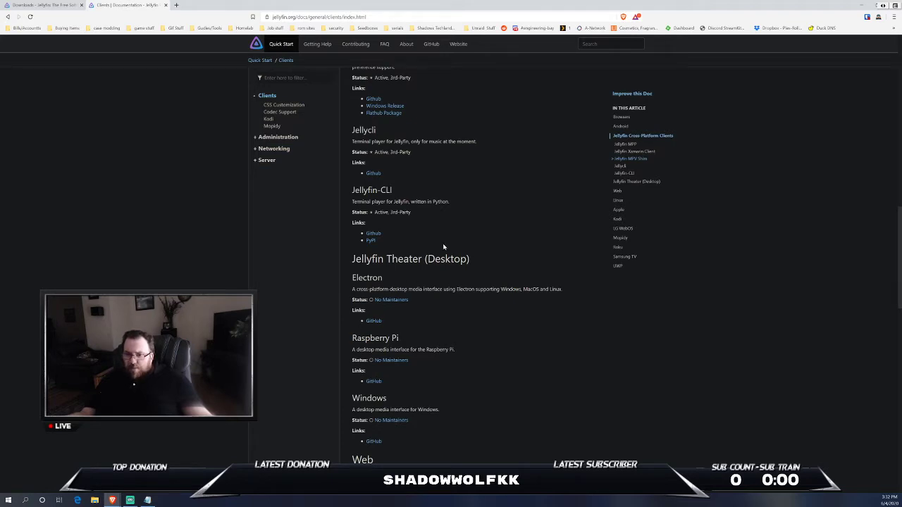
scroll(443, 247, "down", 1)
scroll(444, 247, "down", 1)
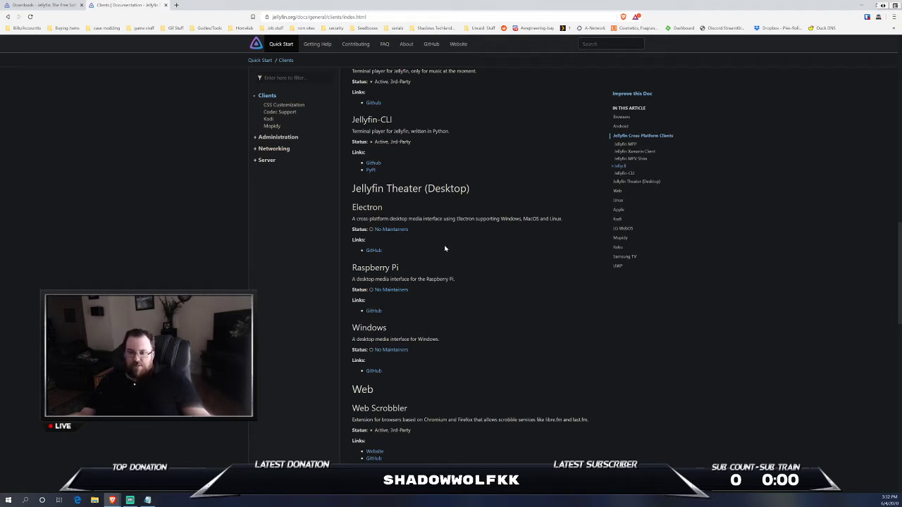
scroll(445, 249, "down", 1)
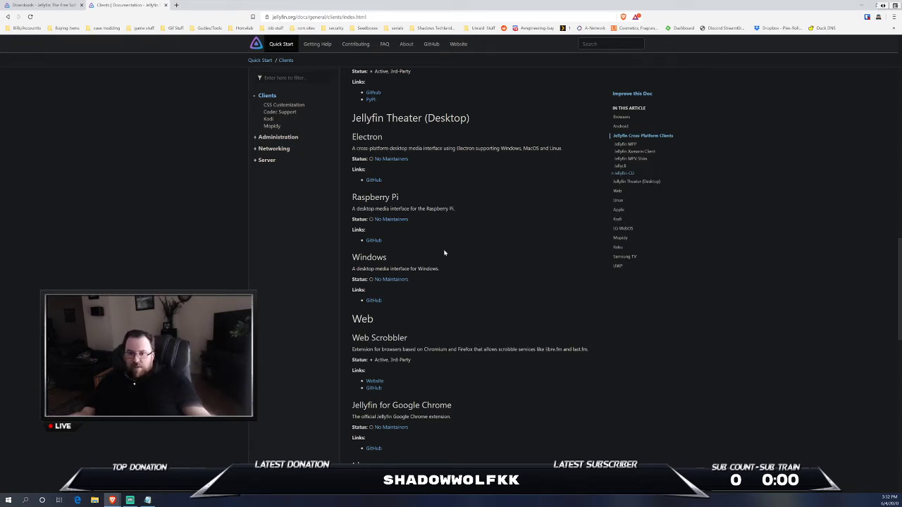
scroll(444, 252, "down", 2)
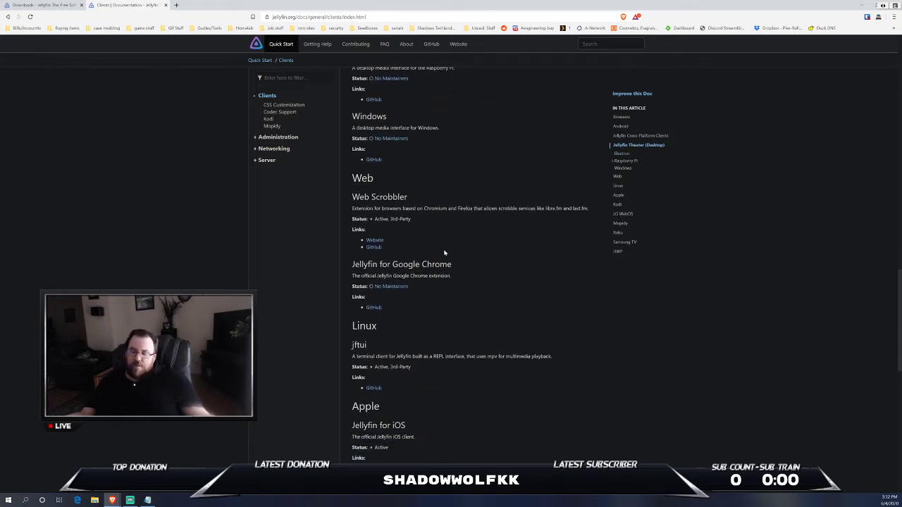
- Return to the Jellyfin Downloads page, open its documentation, and read the Windows installation instructions and the Quick Start page
left_click(43, 5)
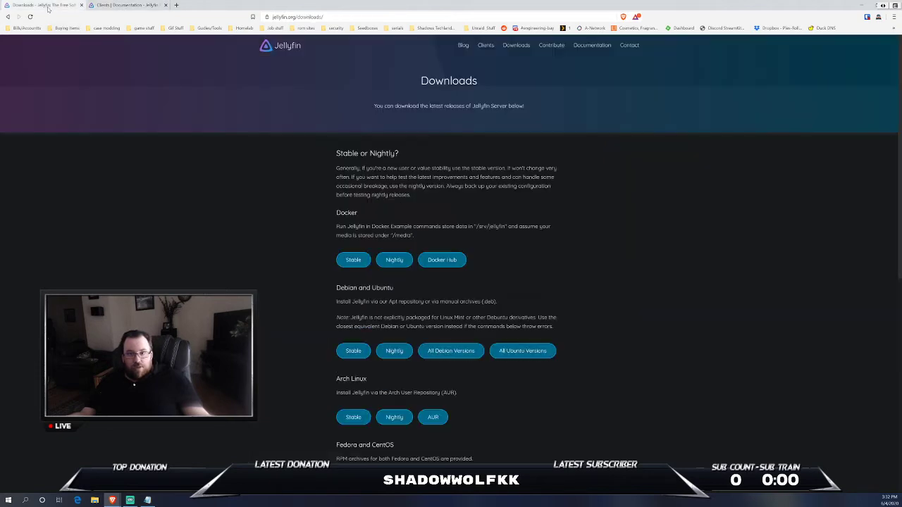
left_click(516, 46)
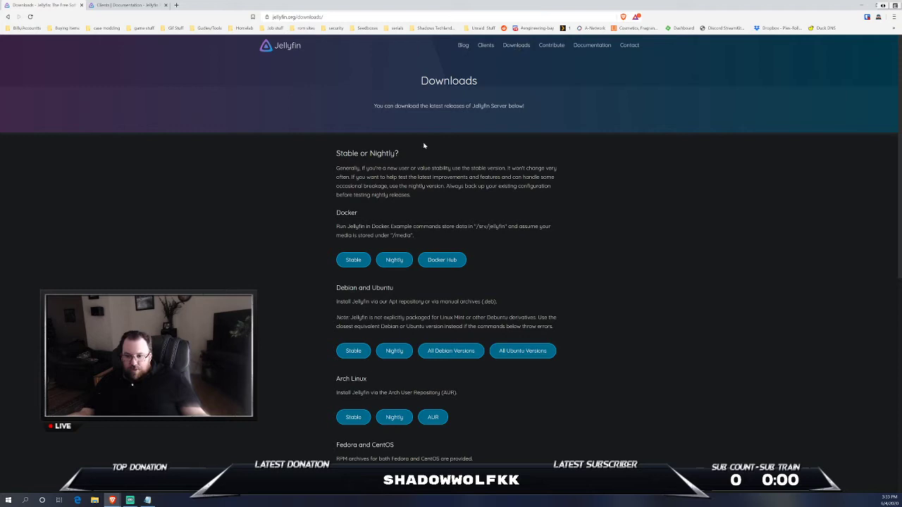
scroll(423, 145, "down", 1)
scroll(440, 218, "up", 1)
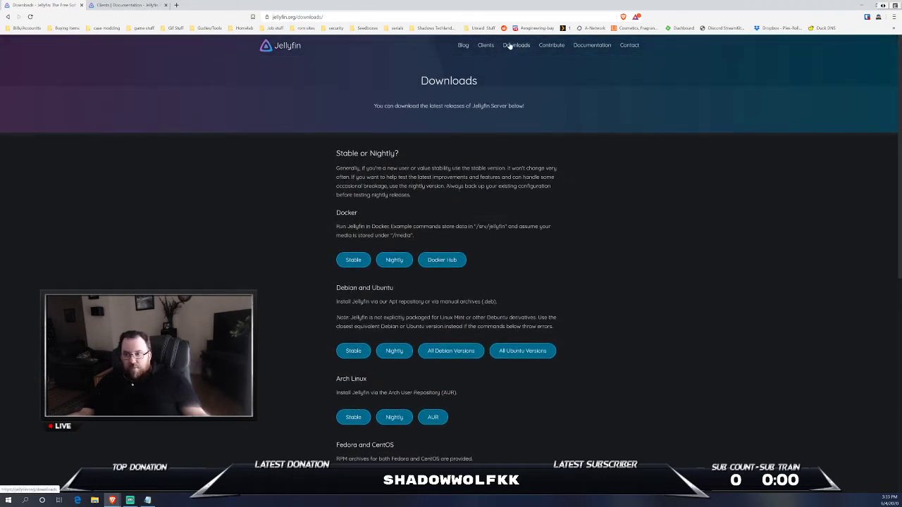
left_click(592, 50)
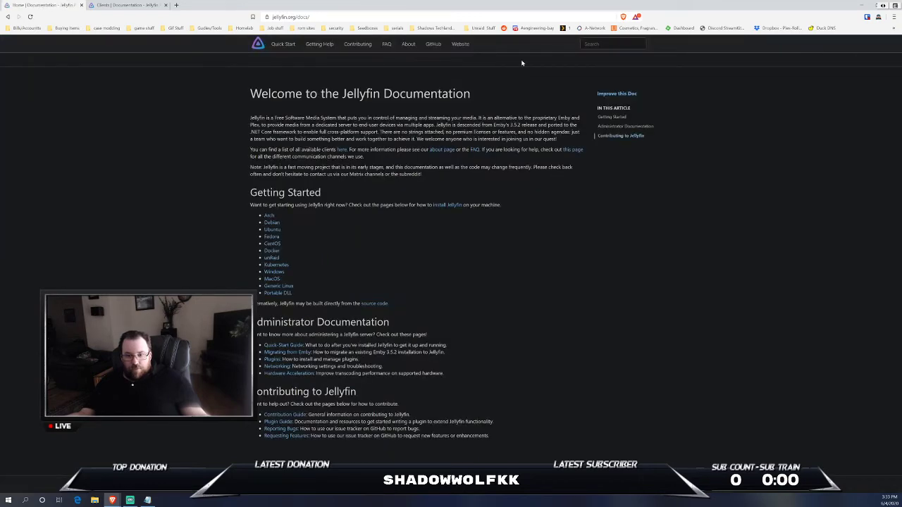
left_click(273, 273)
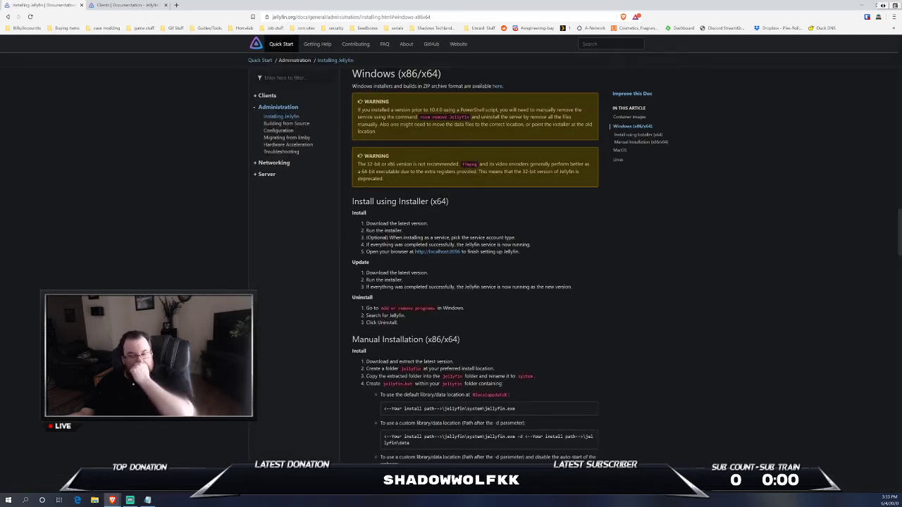
scroll(414, 182, "down", 2)
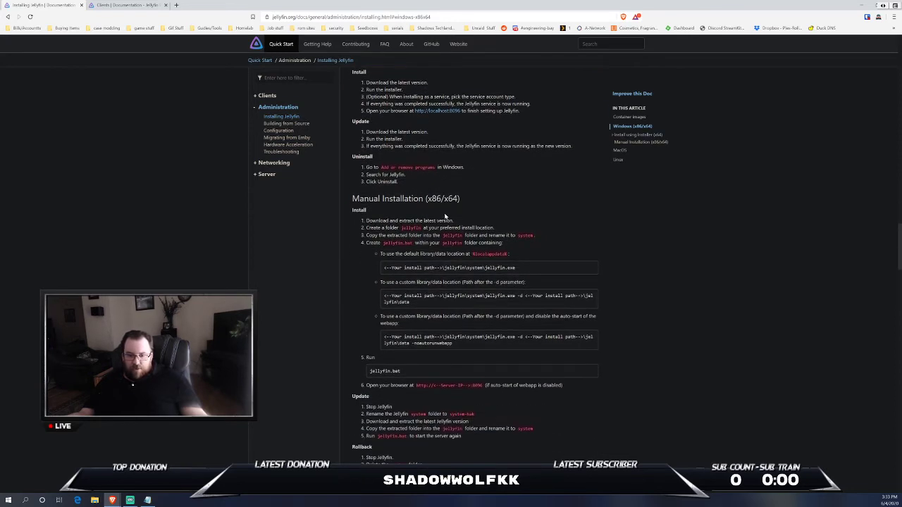
left_click(259, 60)
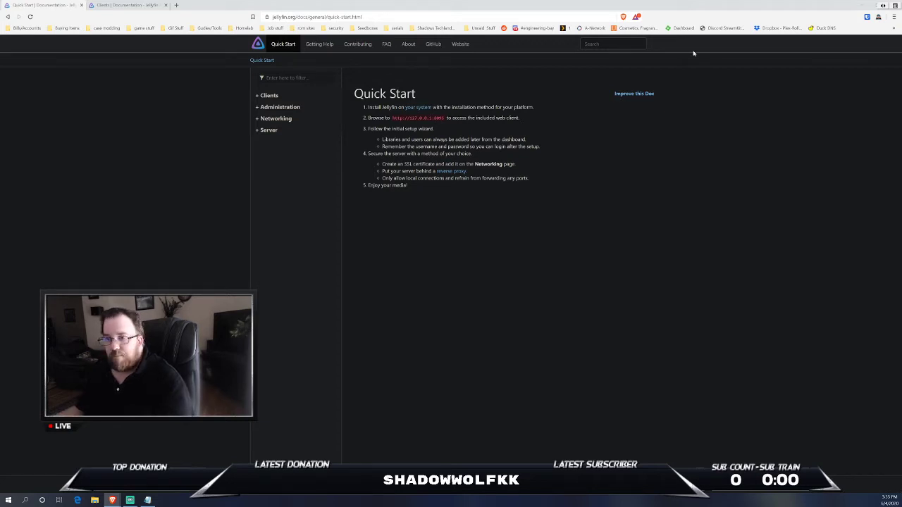
- Switch to the browser window running the Jellyfin server's web client and open the admin Dashboard
left_click(864, 6)
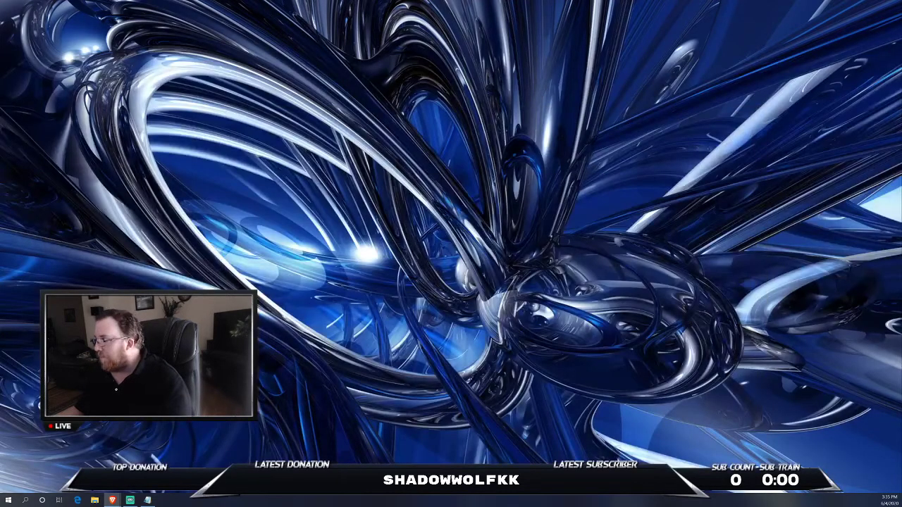
left_click(112, 500)
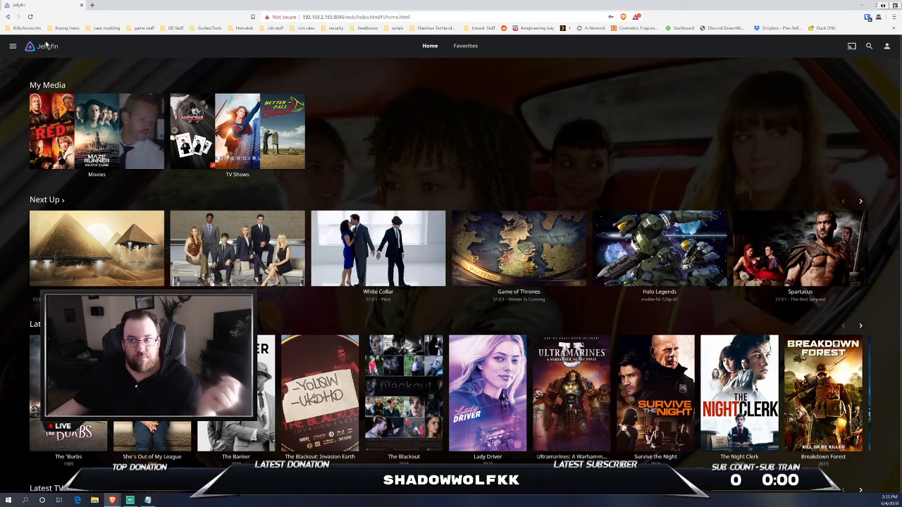
left_click(13, 46)
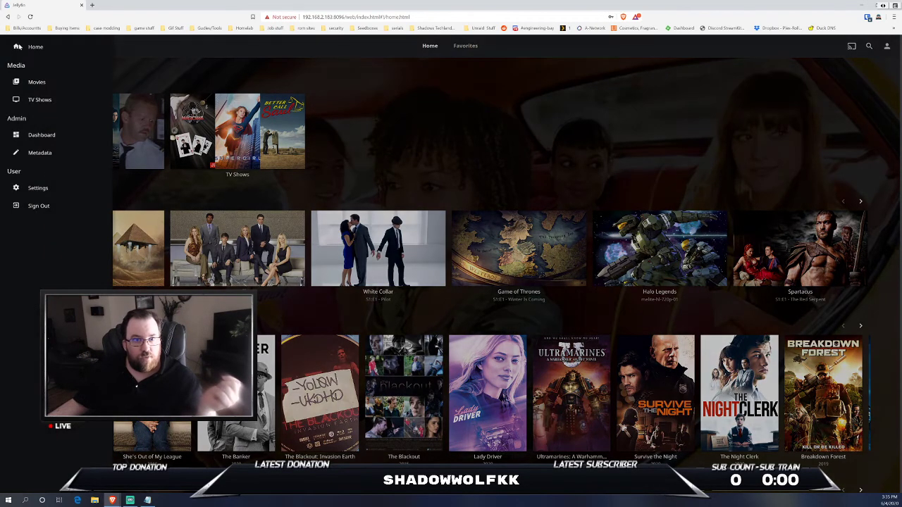
left_click(62, 136)
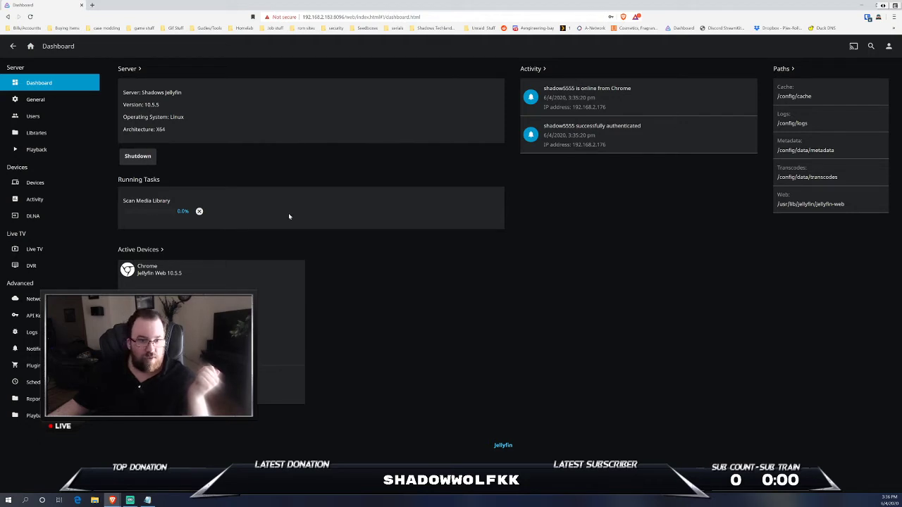
- Review the server's General settings, including the branding fields, and the Users page
left_click(55, 99)
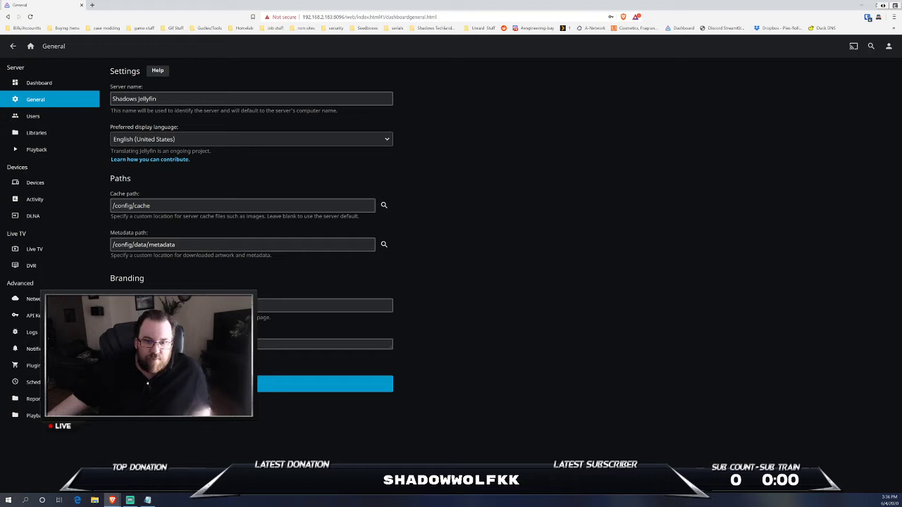
left_click(325, 304)
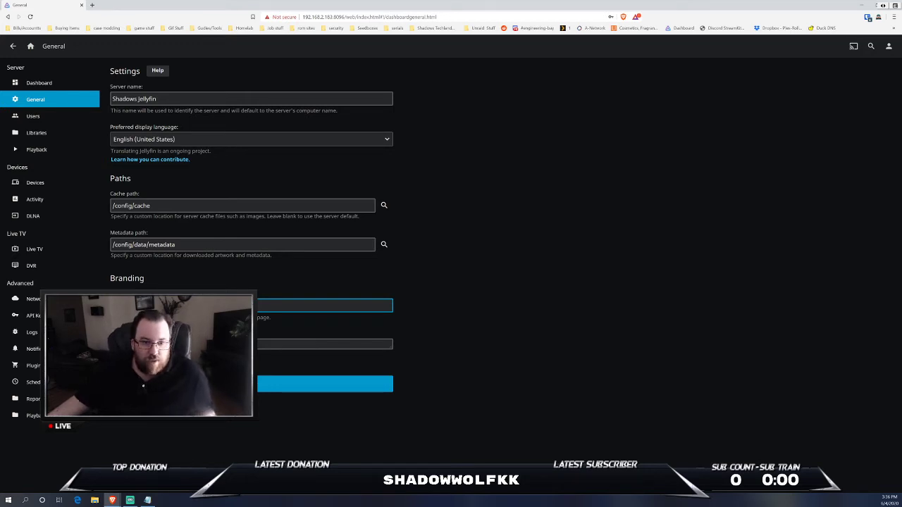
left_click(63, 120)
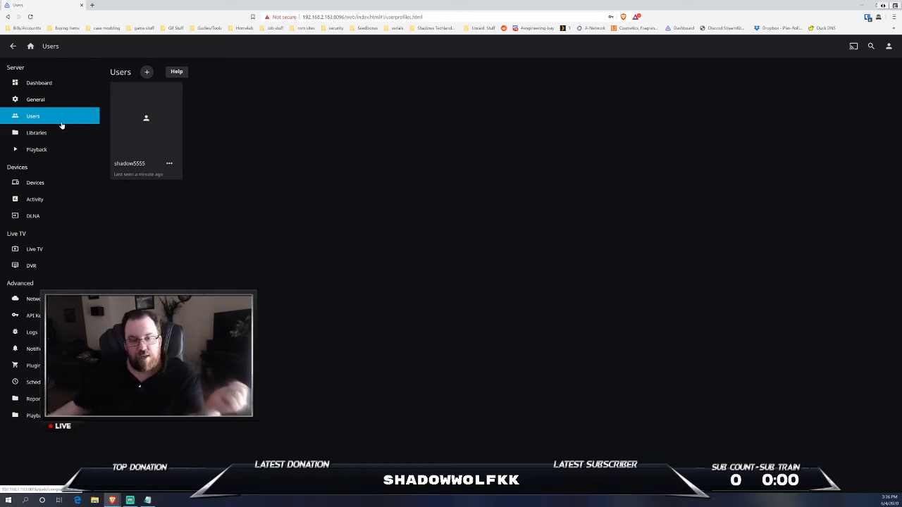
- Open the Libraries page and start adding a media library with advanced settings shown and TV Shows as the content type
left_click(60, 136)
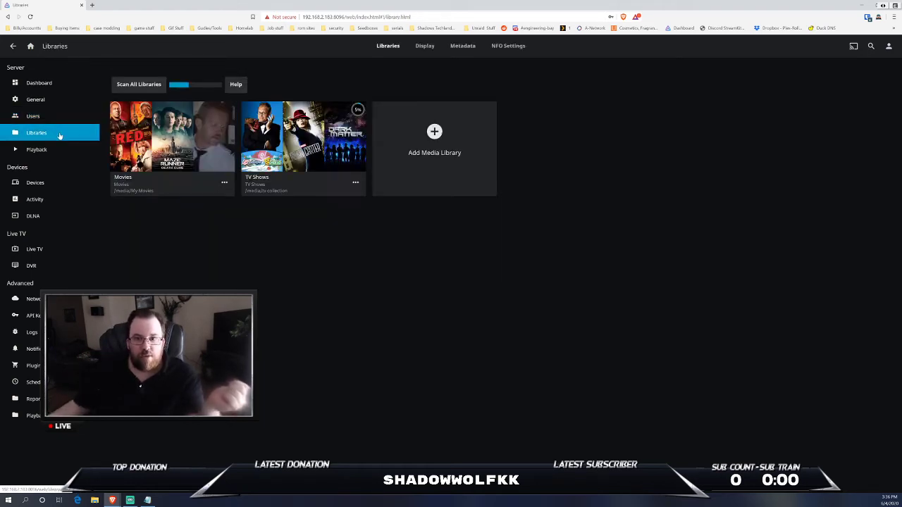
left_click(437, 132)
left_click(358, 131)
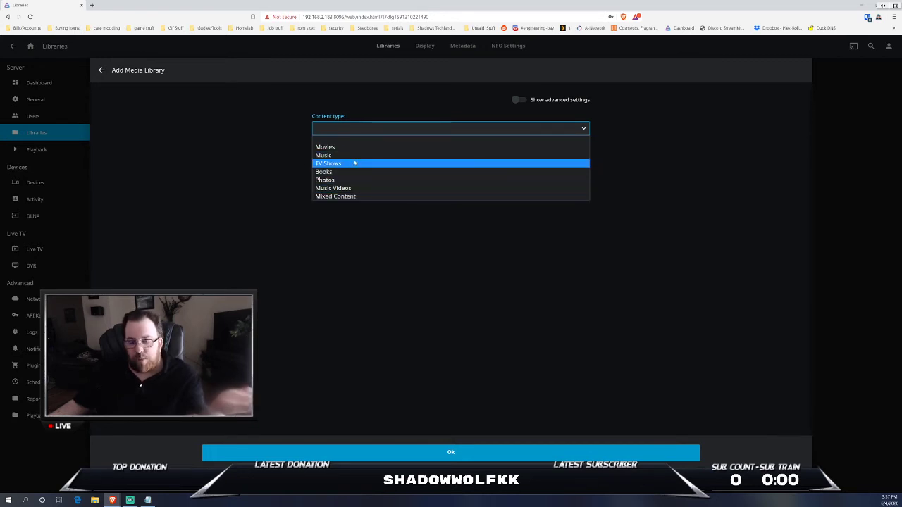
key("Return")
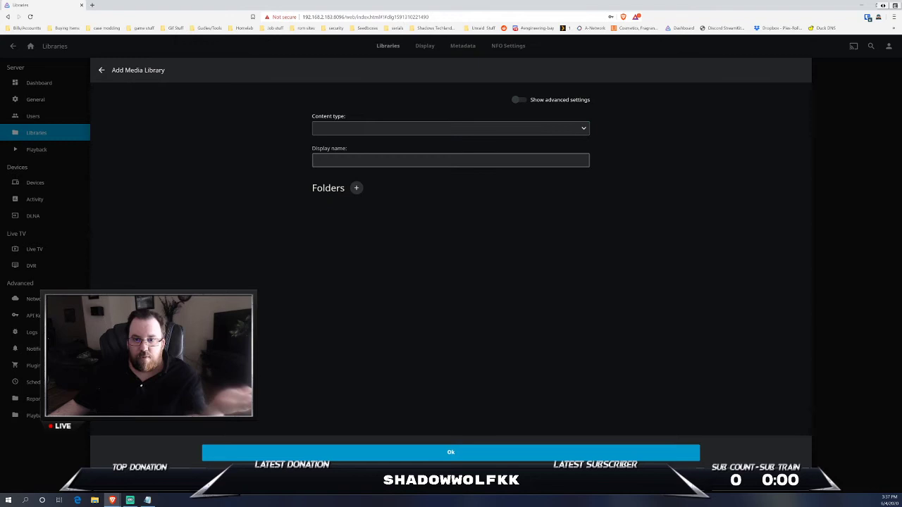
left_click(518, 101)
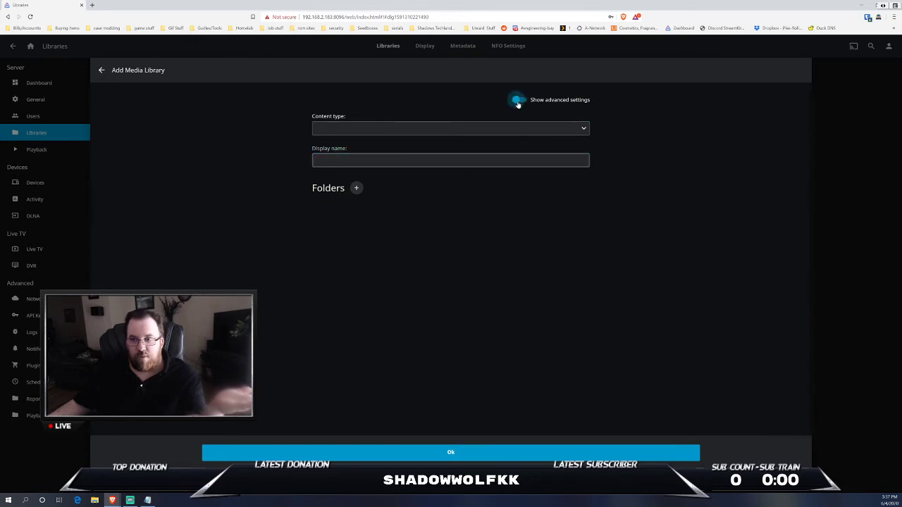
left_click(368, 132)
left_click(352, 162)
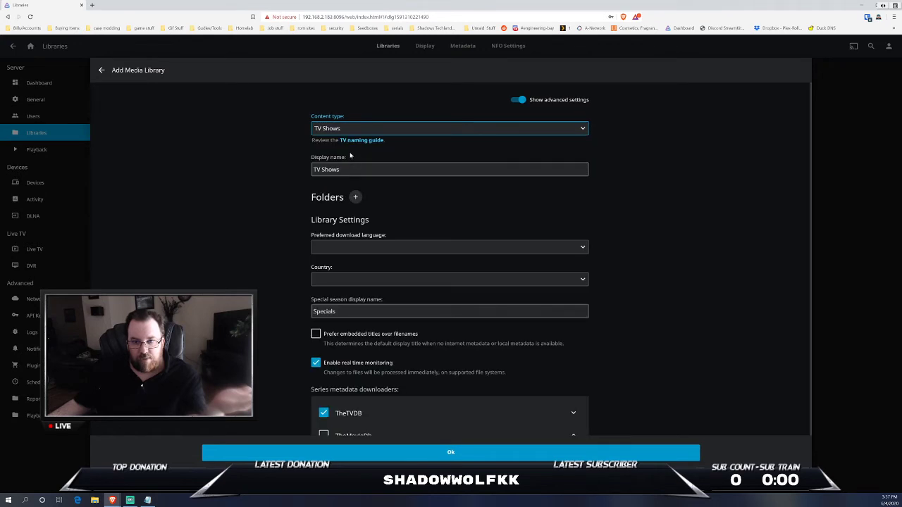
- Review the new library's download language, country, special season name, real time monitoring and series metadata downloader settings
scroll(286, 157, "down", 1)
scroll(232, 191, "down", 1)
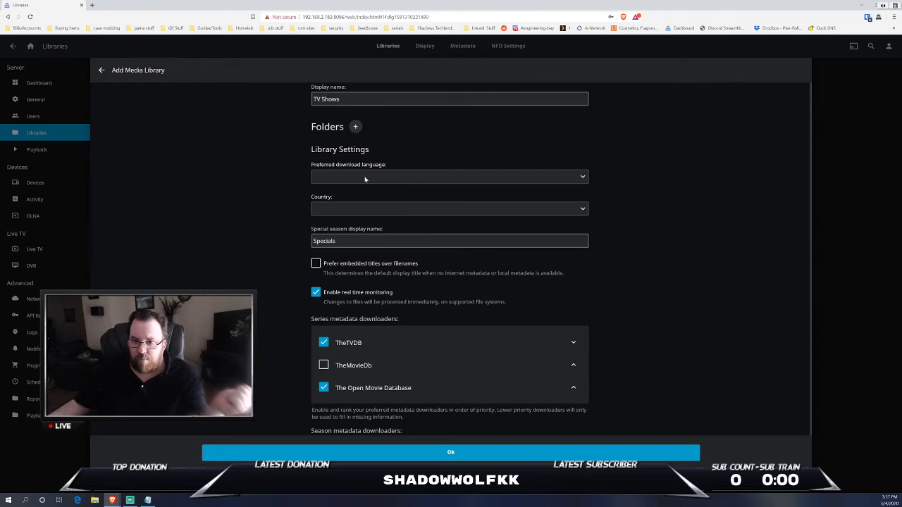
left_click(372, 241)
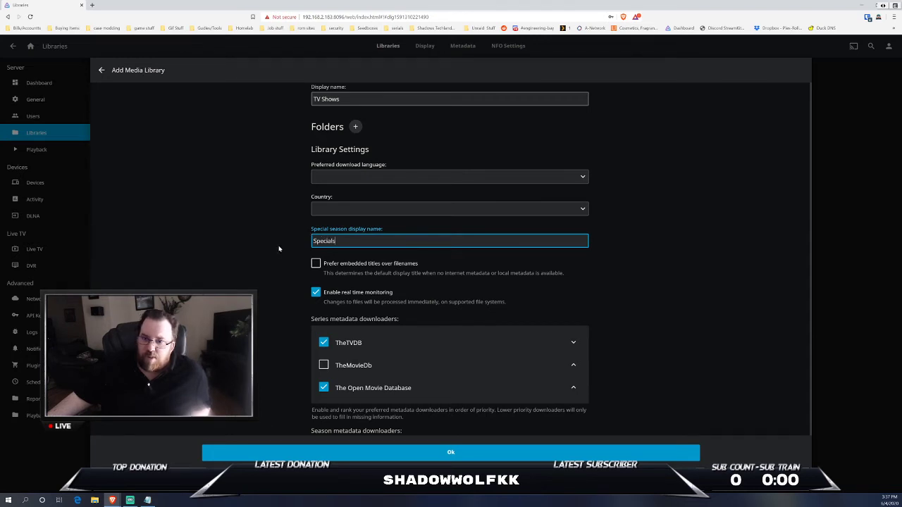
left_click(259, 269)
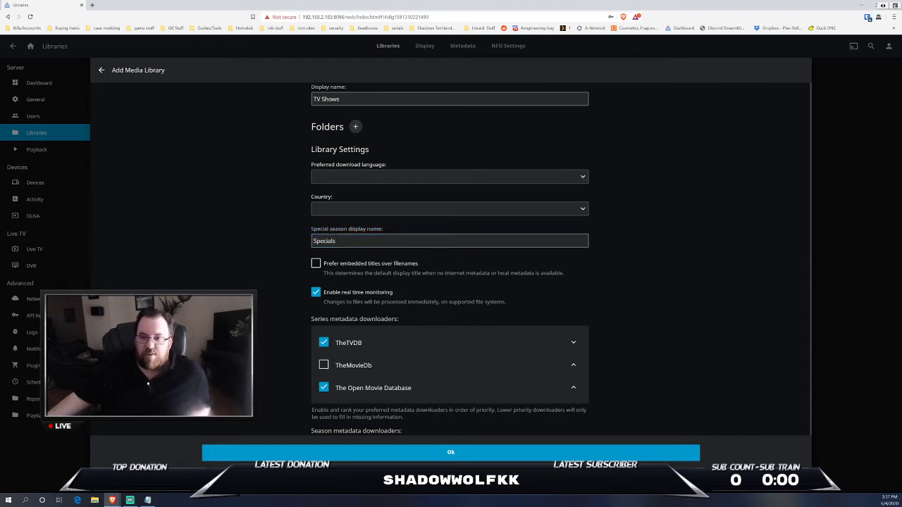
key("shift+Tab")
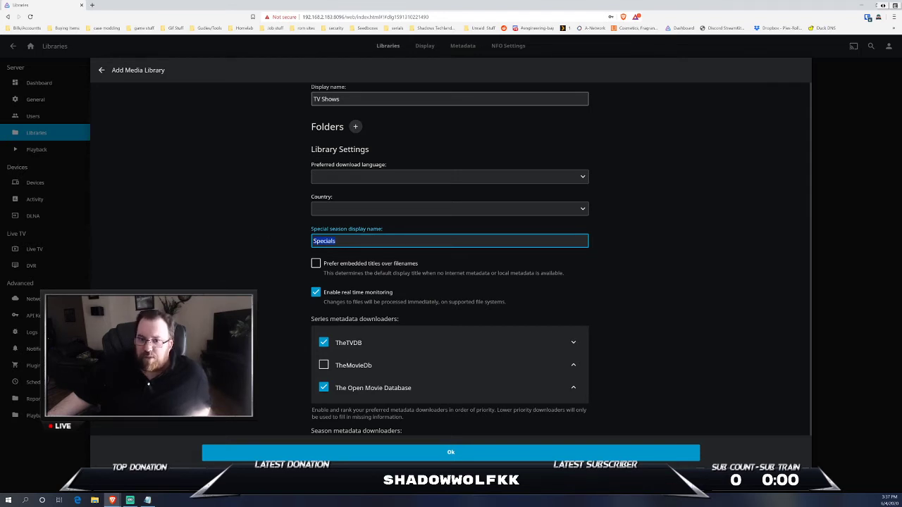
scroll(243, 235, "down", 1)
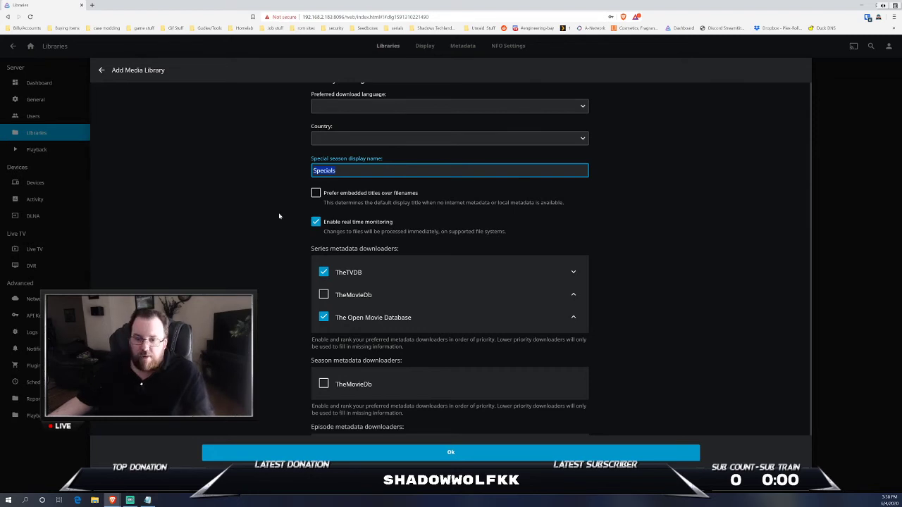
scroll(323, 192, "down", 1)
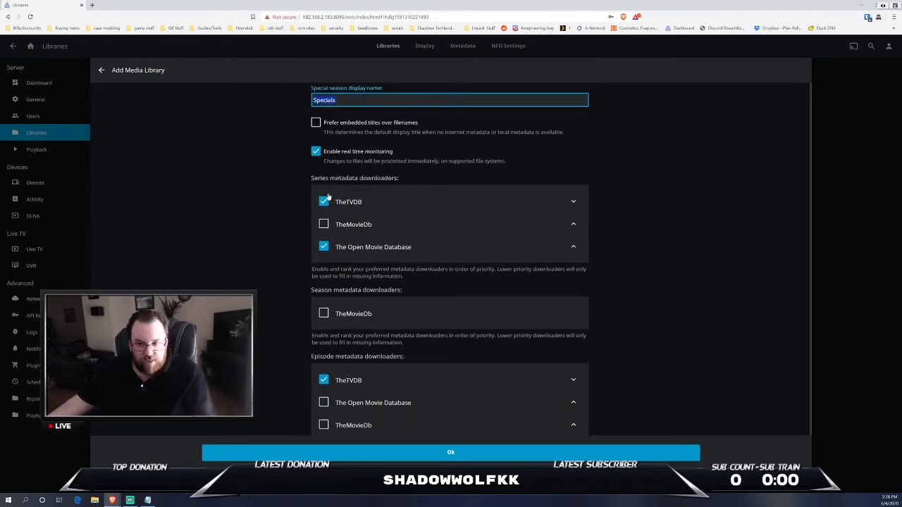
scroll(370, 171, "up", 1)
scroll(370, 171, "up", 2)
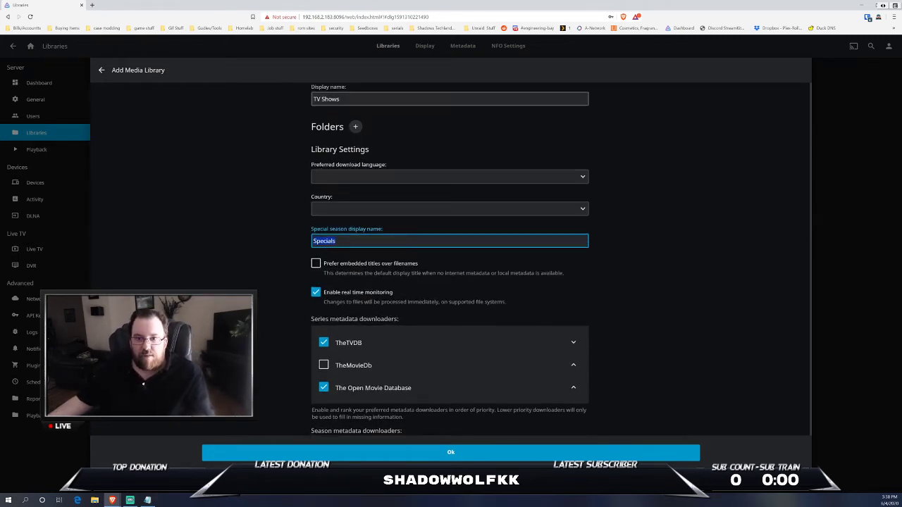
- Review the season and episode metadata downloaders, metadata savers and image fetchers, including the season image fetcher settings
scroll(343, 130, "down", 3)
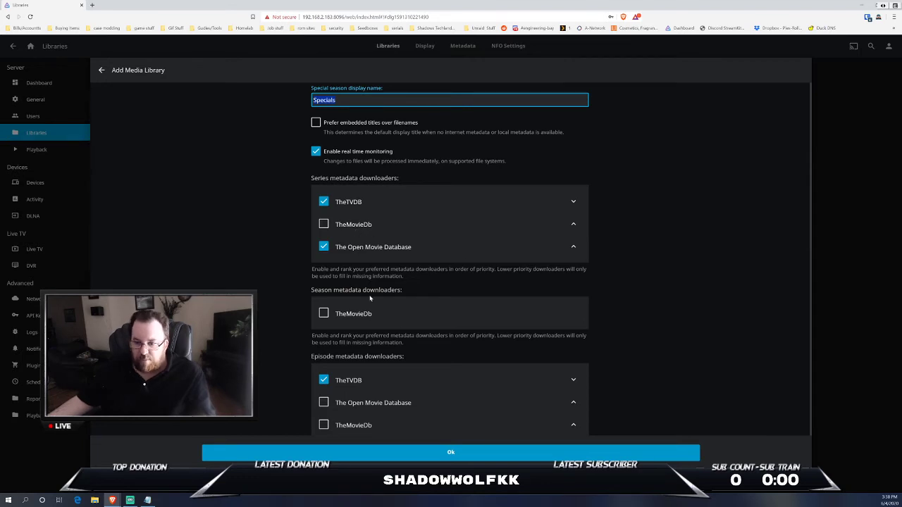
scroll(370, 299, "down", 3)
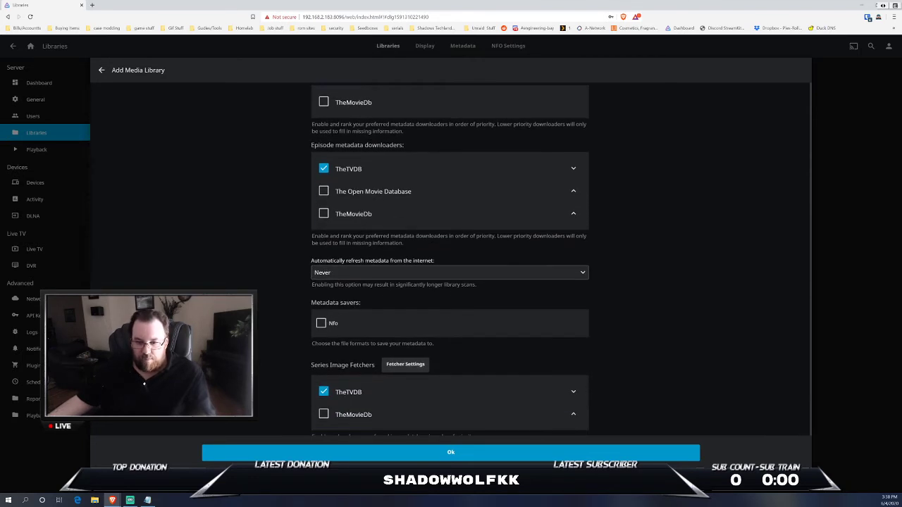
scroll(358, 281, "down", 1)
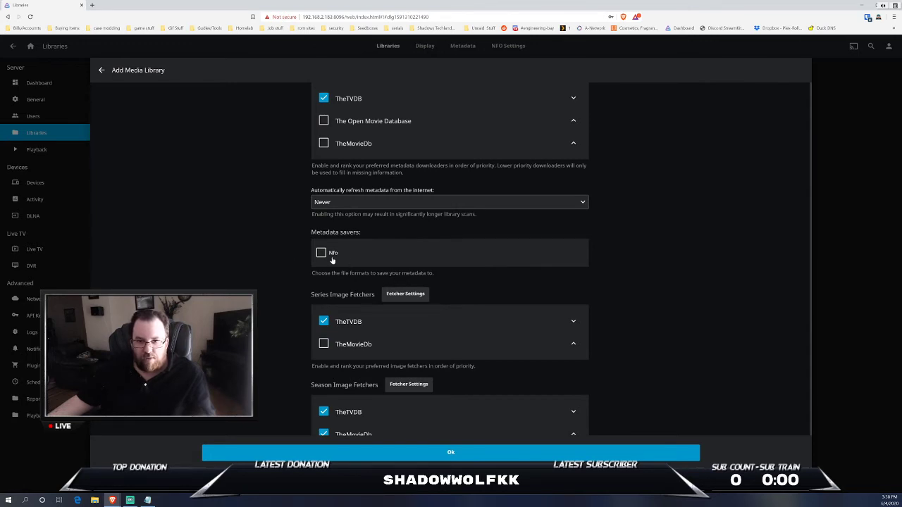
scroll(346, 280, "down", 2)
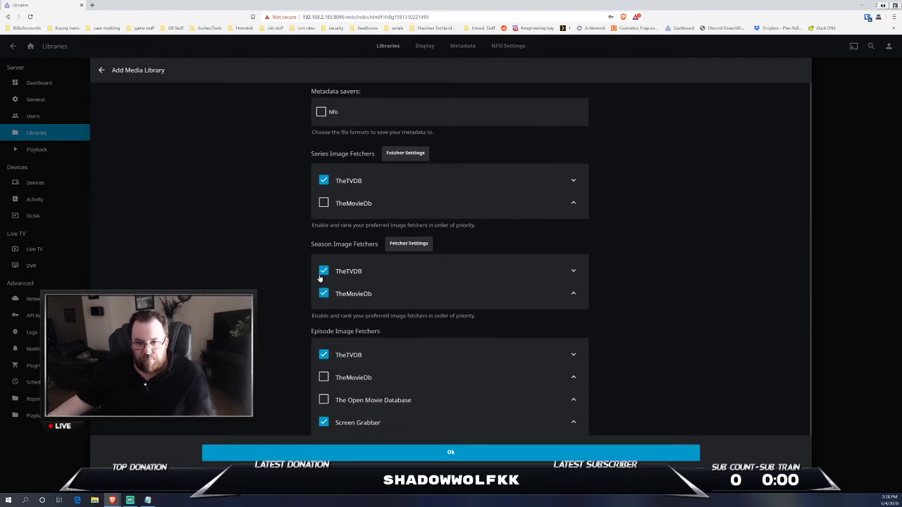
left_click(413, 247)
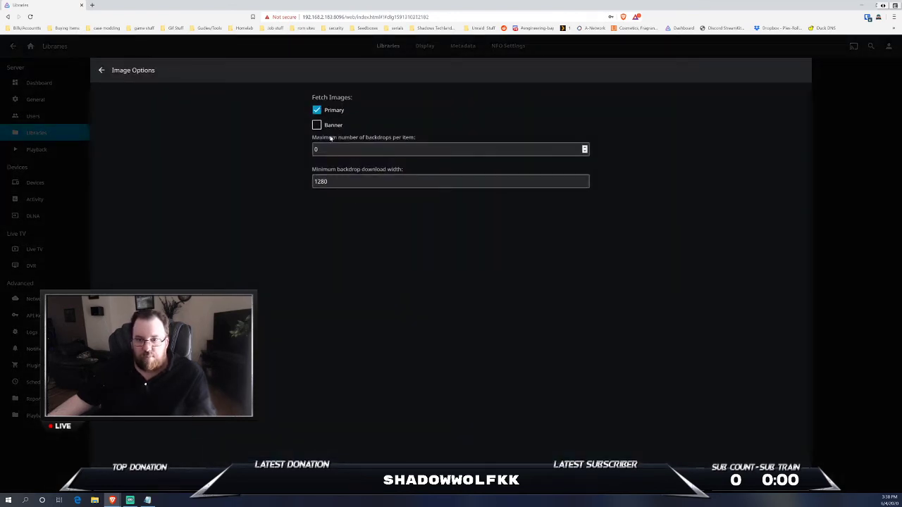
left_click(101, 70)
- Review the artwork, series merging, missing episode and chapter image options, and leave the form without adding the library
scroll(304, 246, "down", 3)
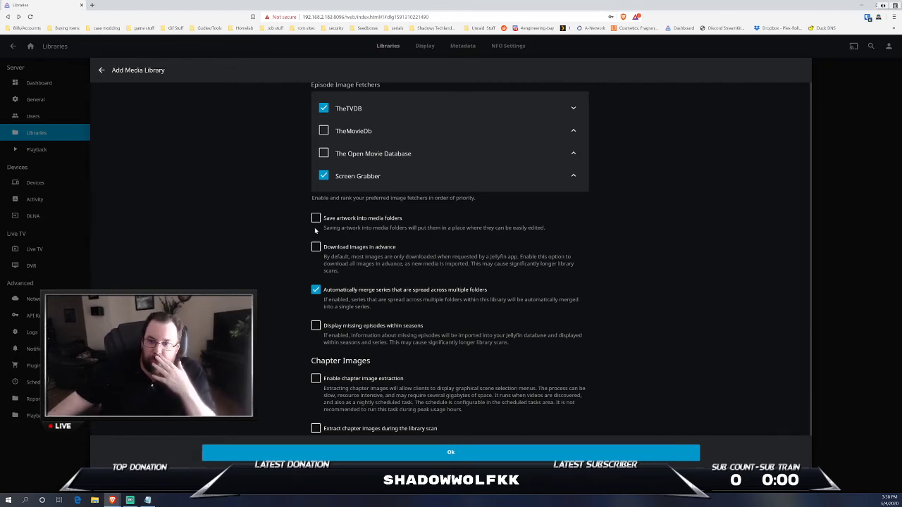
scroll(350, 280, "down", 2)
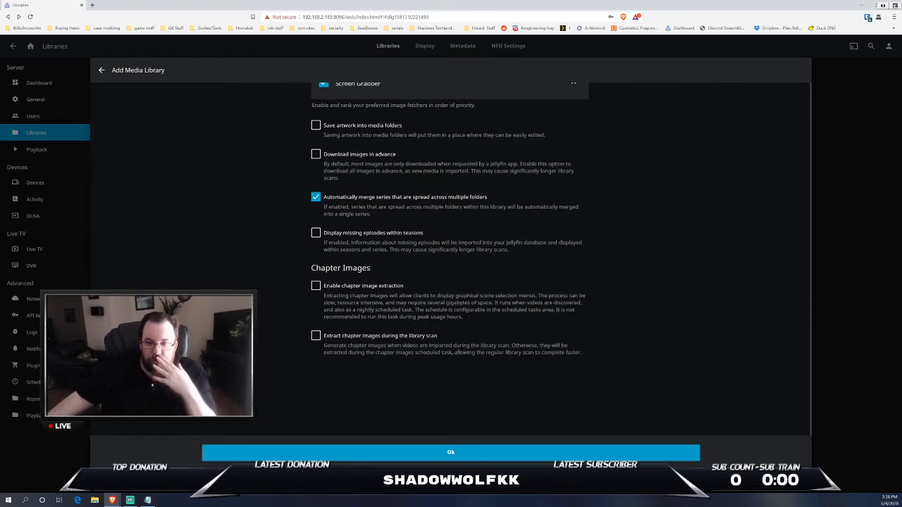
left_click(396, 455)
left_click(445, 282)
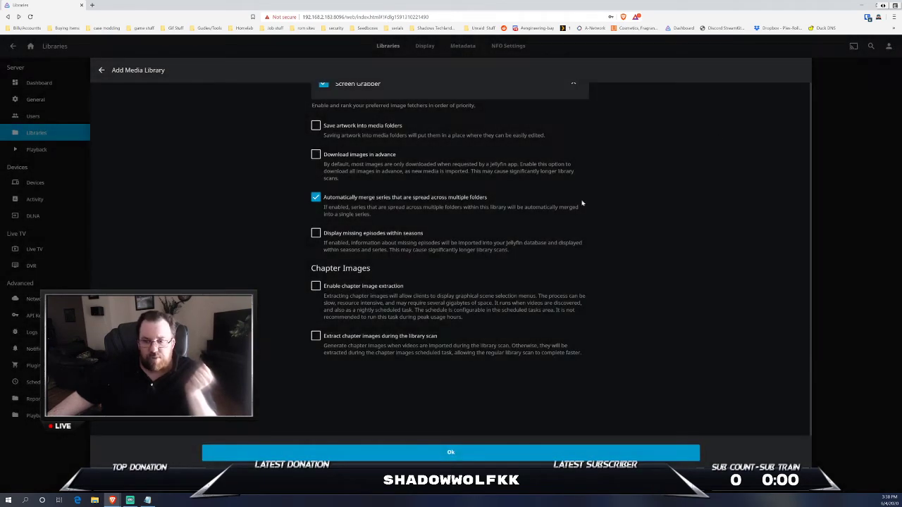
left_click(101, 70)
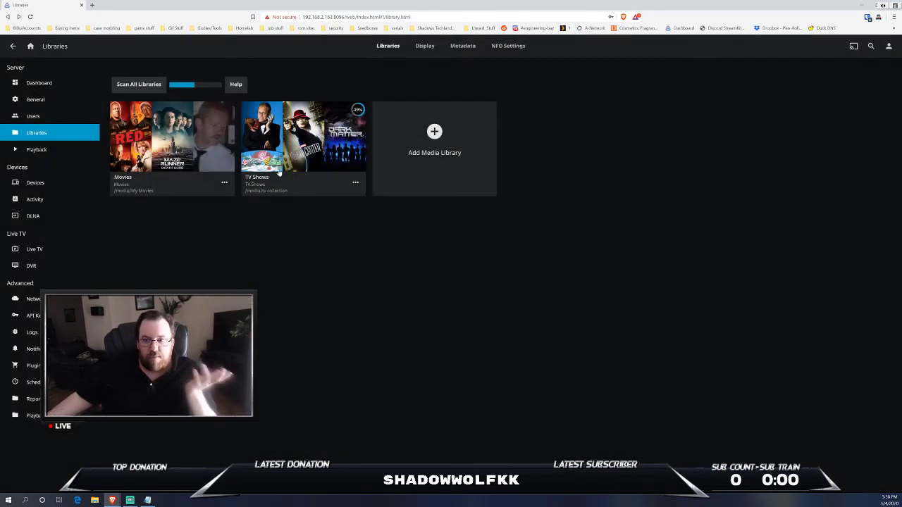
- Review the hardware acceleration choices in the Playback transcoding settings, keeping Nvidia NVENC selected and MPEG4 hardware decoding enabled
left_click(39, 150)
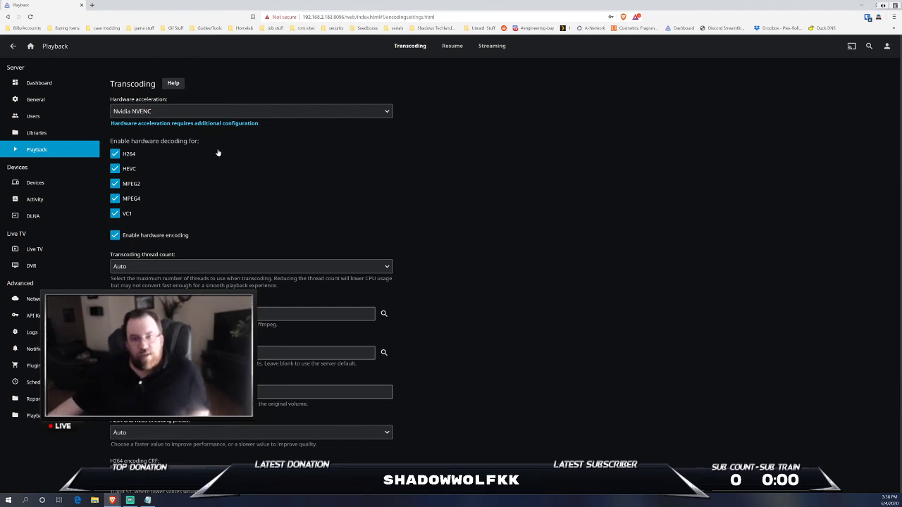
left_click(226, 113)
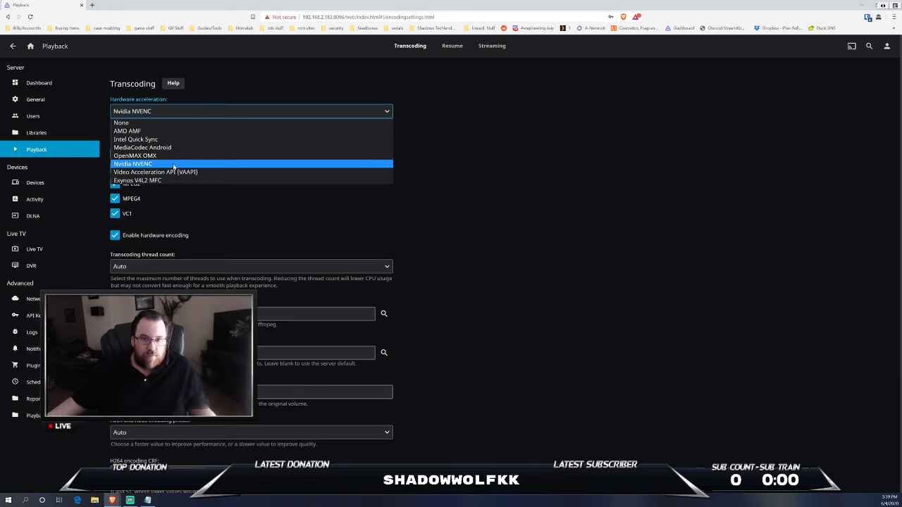
left_click(178, 208)
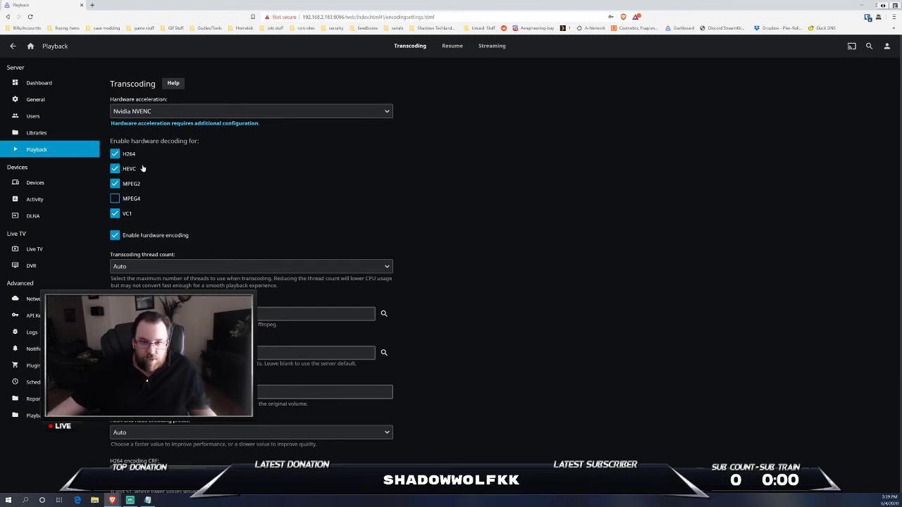
left_click(135, 200)
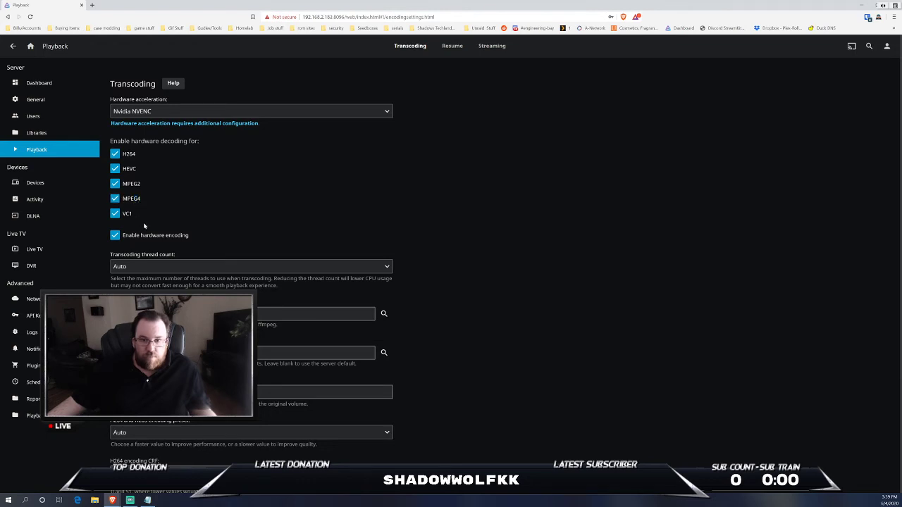
- Examine the available transcoding thread counts, keeping the setting on Auto
scroll(159, 205, "down", 1)
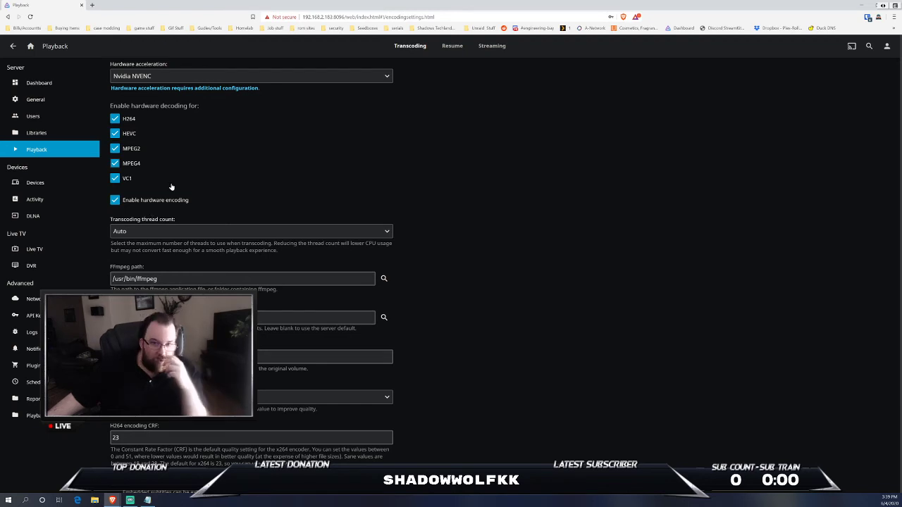
left_click(184, 230)
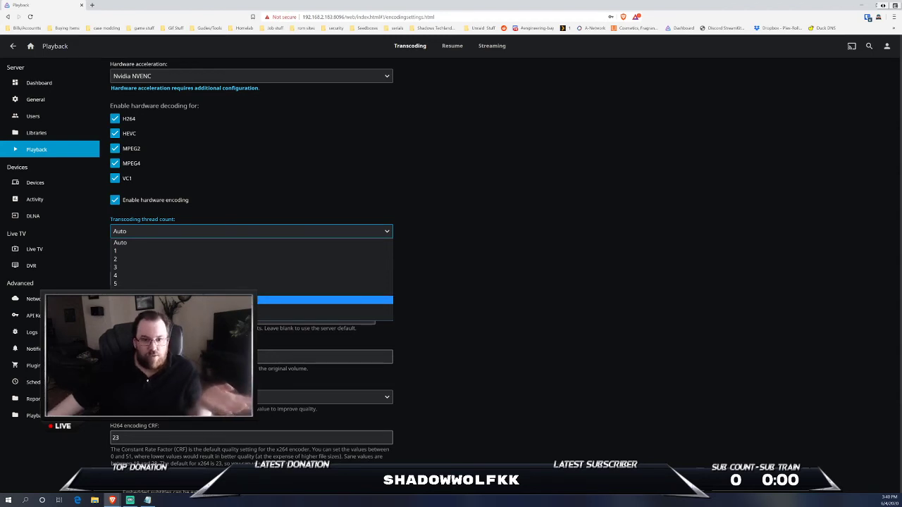
left_click(475, 334)
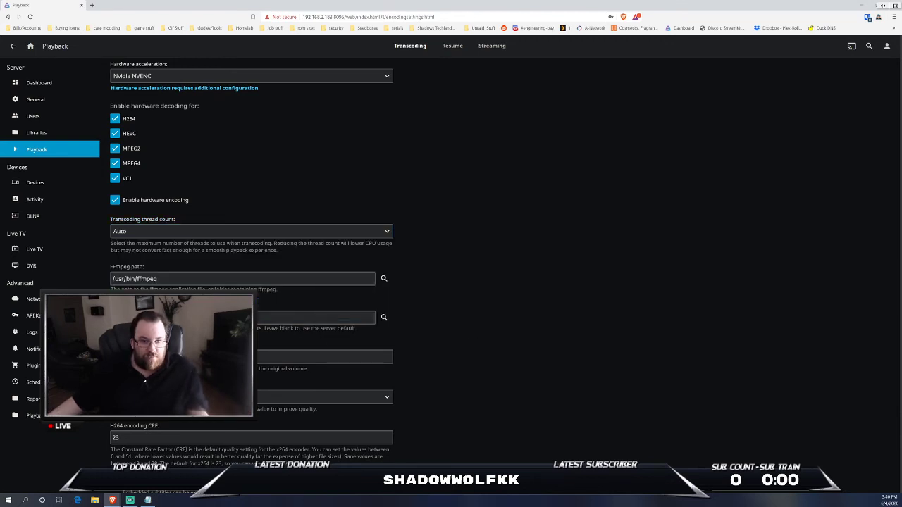
- Review the FFmpeg and transcode paths, audio boost when downmixing, H264 and H265 encoding presets, and the remaining transcoding options
scroll(475, 334, "down", 1)
scroll(246, 268, "down", 2)
triple_click(162, 239)
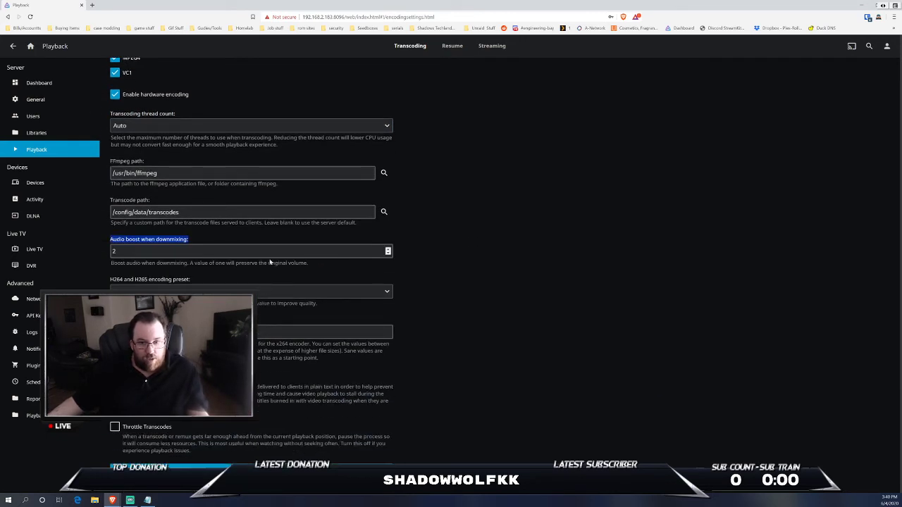
left_click(227, 291)
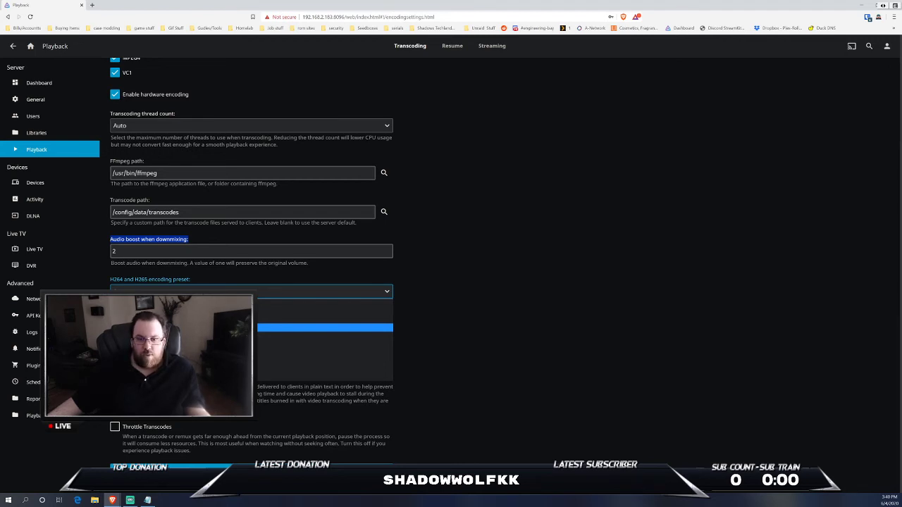
left_click(593, 347)
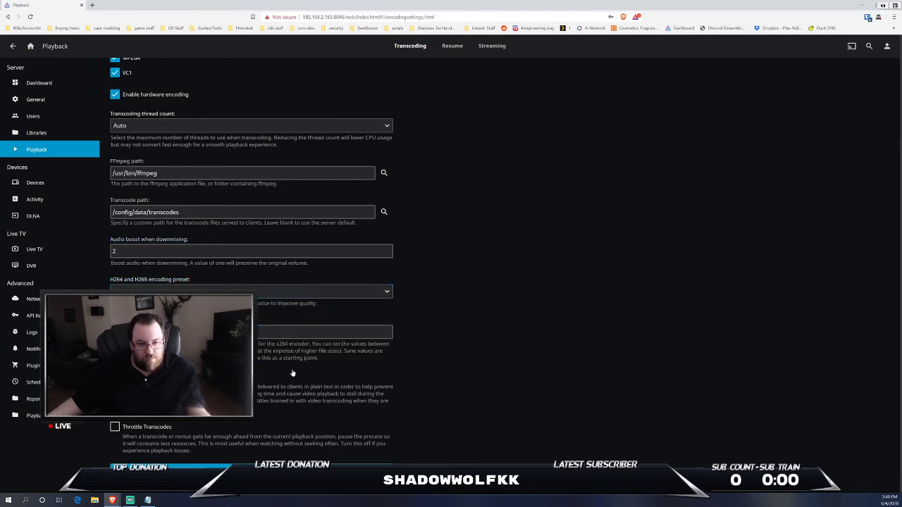
scroll(592, 347, "down", 1)
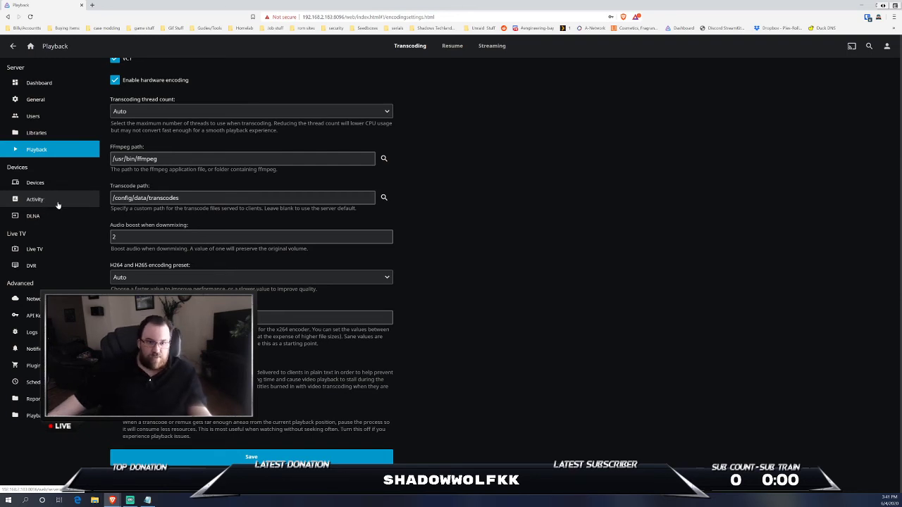
- Review the server's Activity log and DLNA settings, and open the Live TV page
left_click(57, 198)
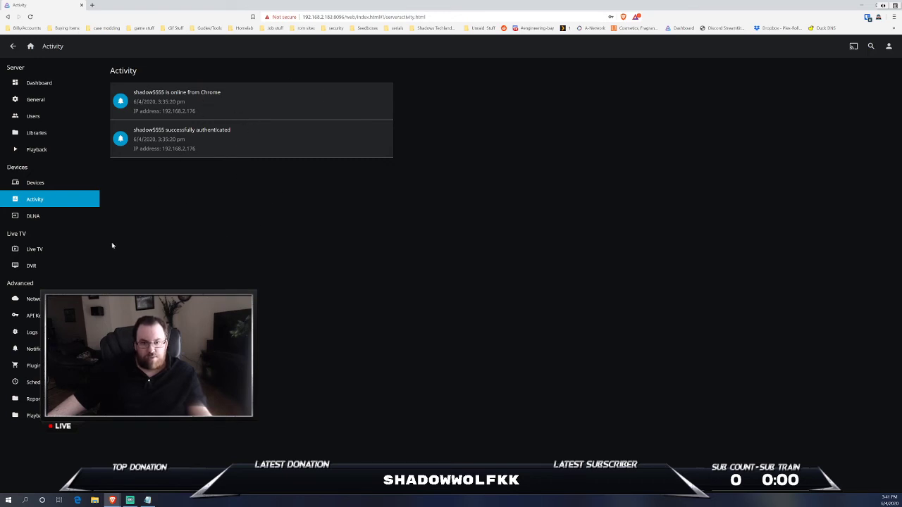
left_click(53, 218)
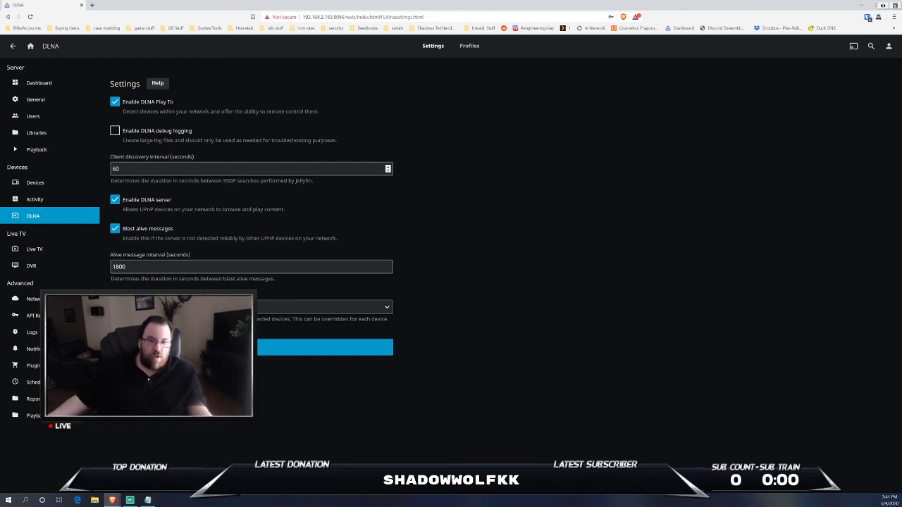
left_click(78, 250)
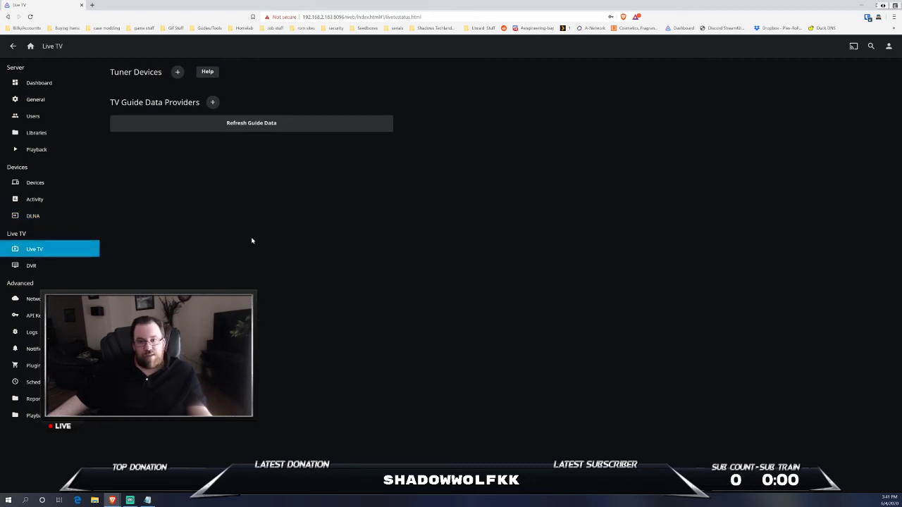
- Refresh the TV guide data and review the DVR guide and recording settings
left_click(259, 127)
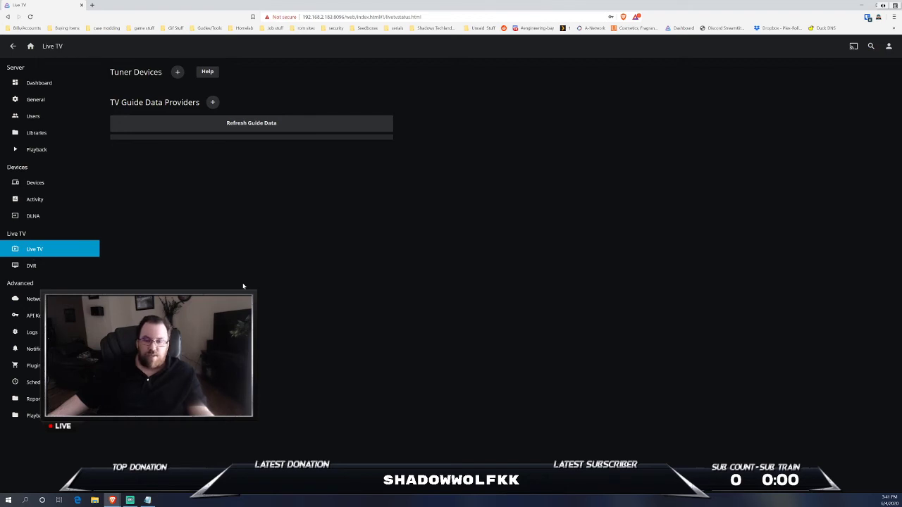
left_click(36, 274)
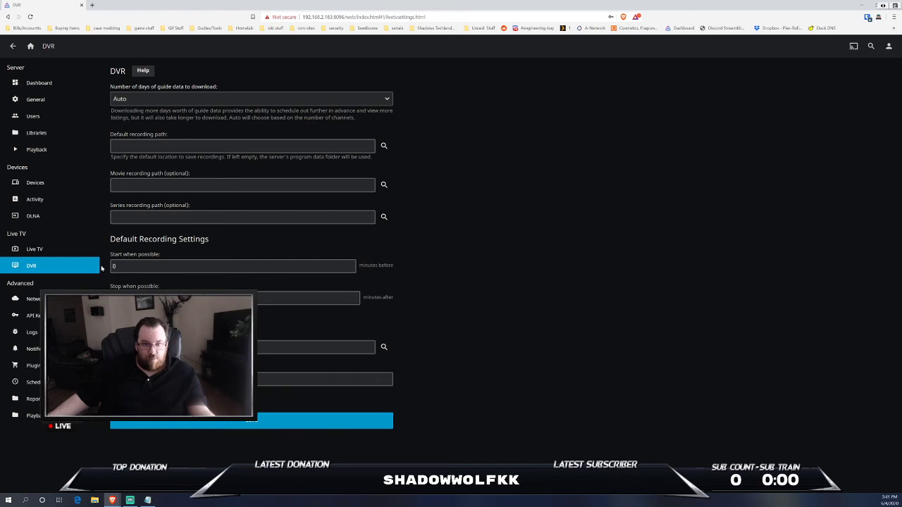
- Review the Networking settings, covering the local and public ports, remote connections, remote IP filter, base URL and custom SSL certificate path
left_click(28, 299)
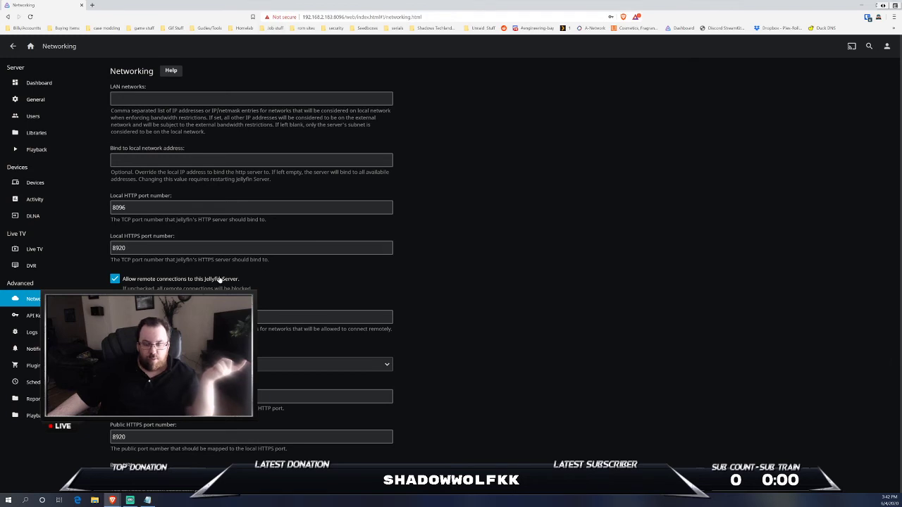
scroll(317, 395, "down", 1)
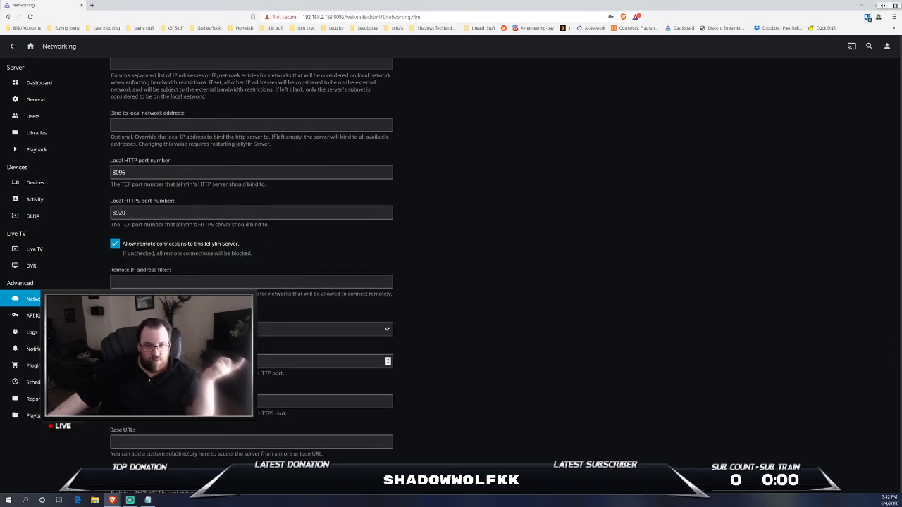
scroll(317, 359, "down", 1)
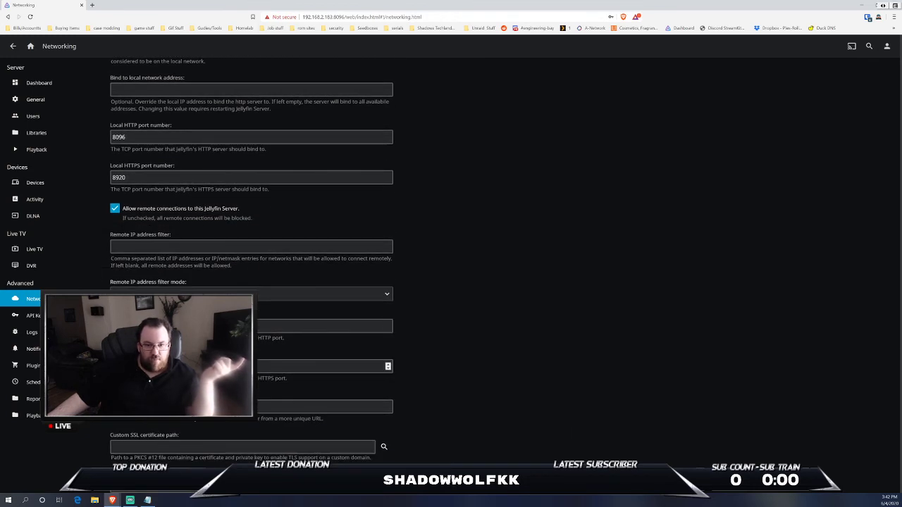
scroll(317, 326, "down", 1)
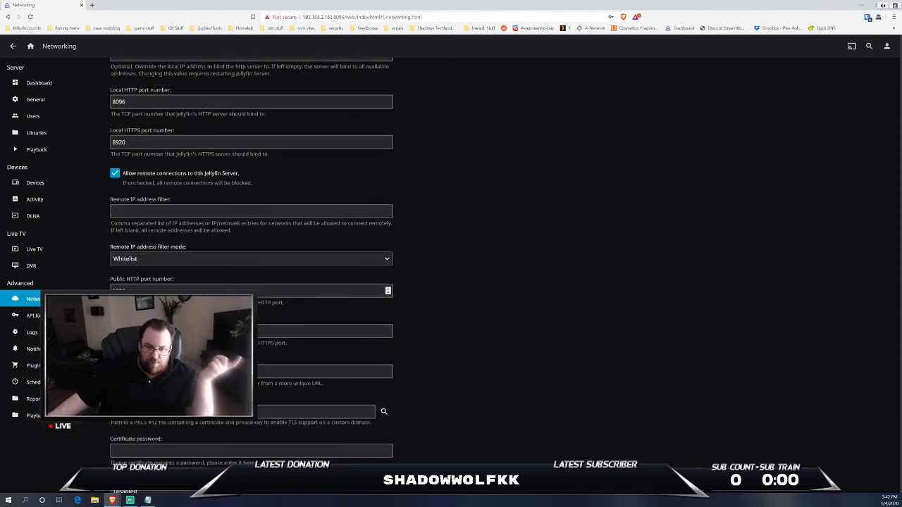
left_click(317, 412)
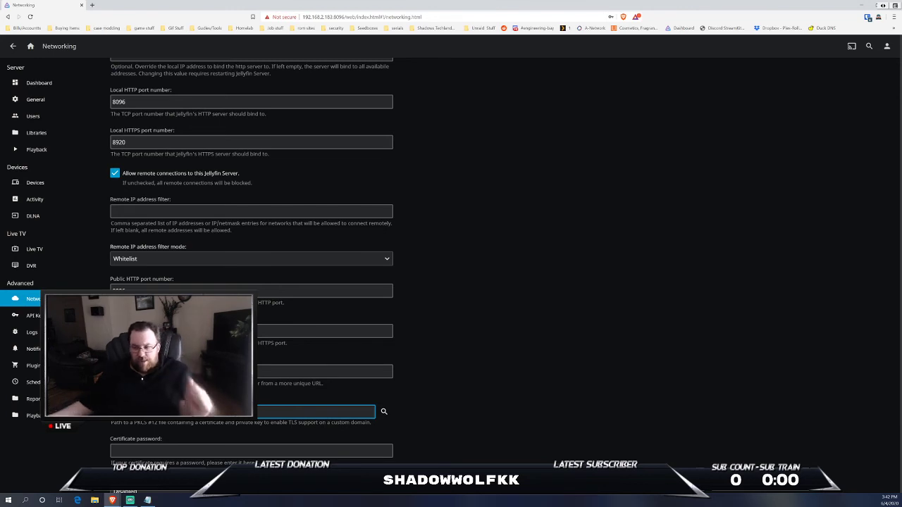
left_click(428, 287)
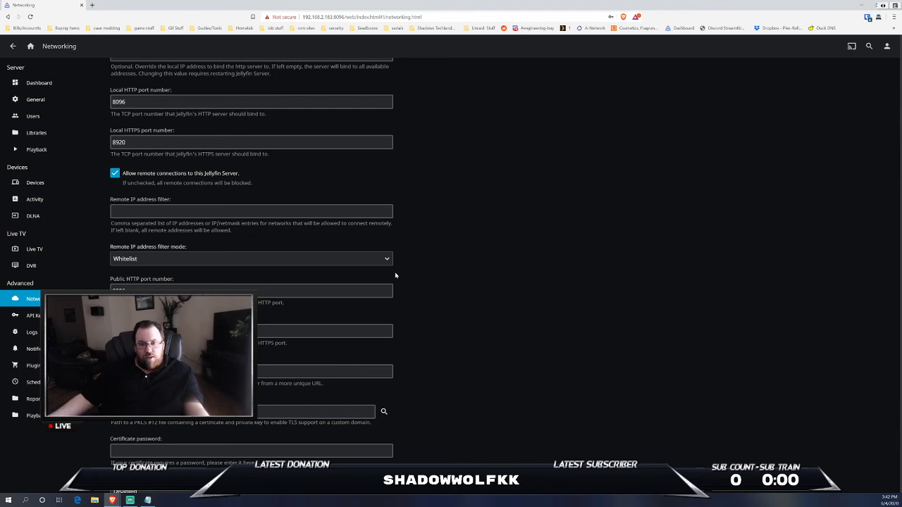
scroll(437, 214, "down", 1)
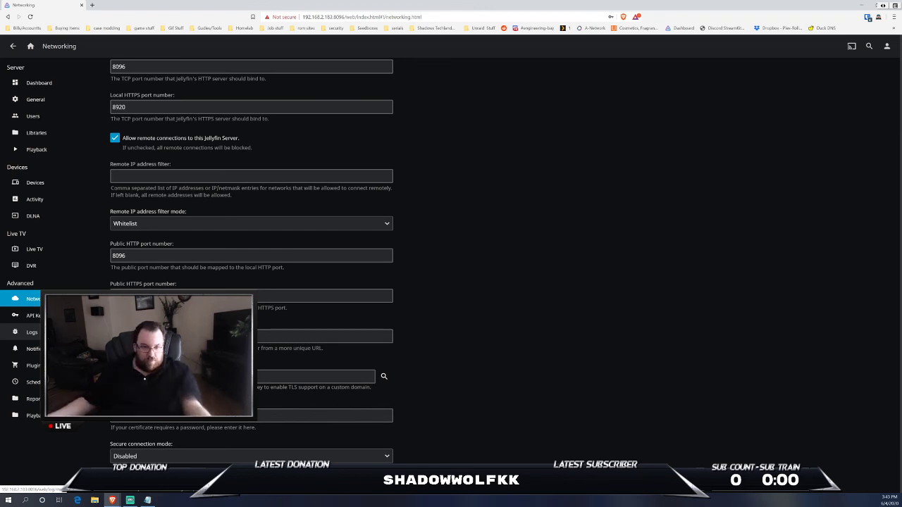
- Review the server's notification settings for system, plugin and user events
left_click(28, 349)
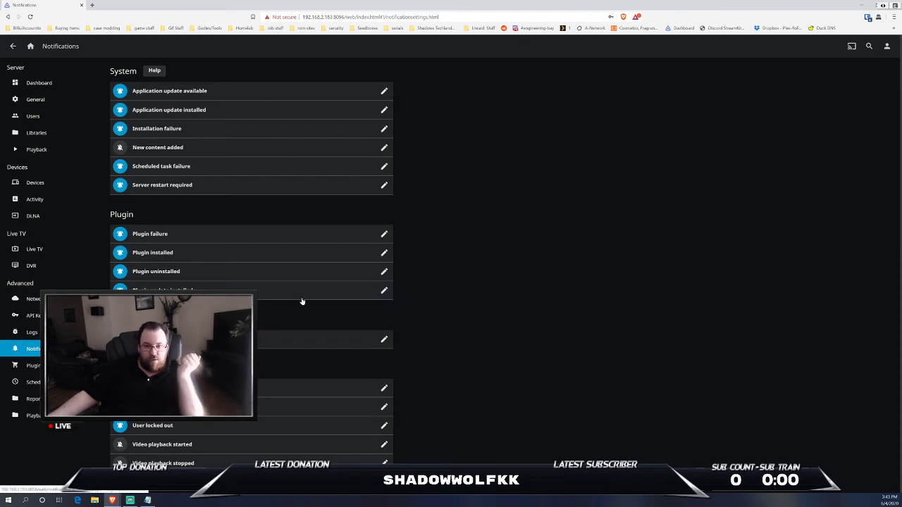
scroll(365, 276, "down", 1)
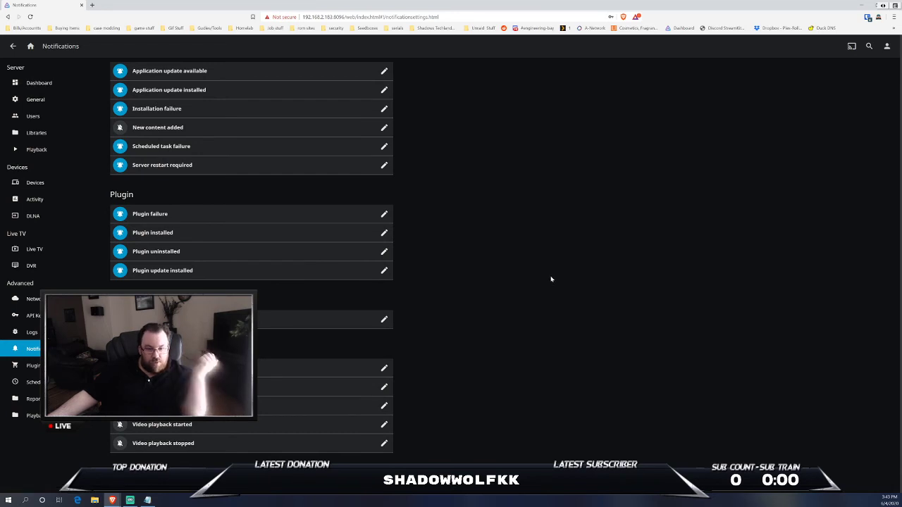
scroll(547, 280, "up", 1)
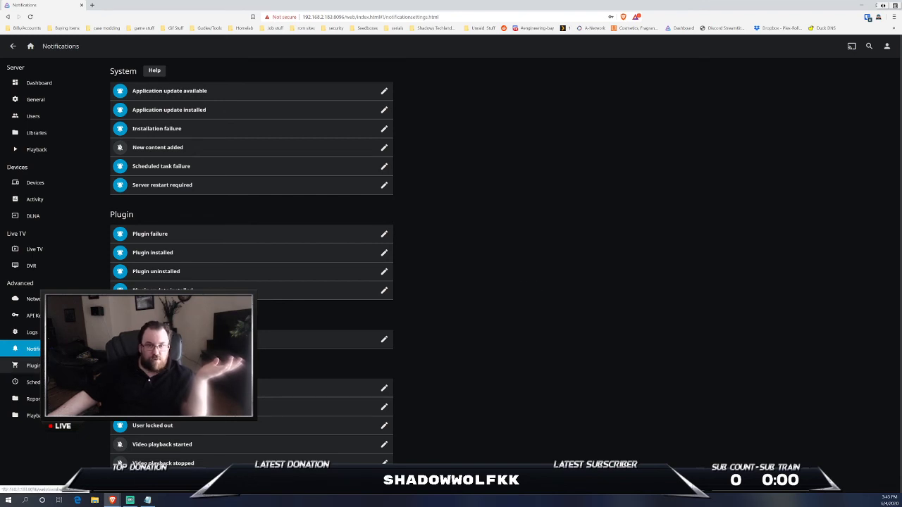
- Review the installed plugins and the scheduled tasks for the application, library and maintenance
left_click(33, 365)
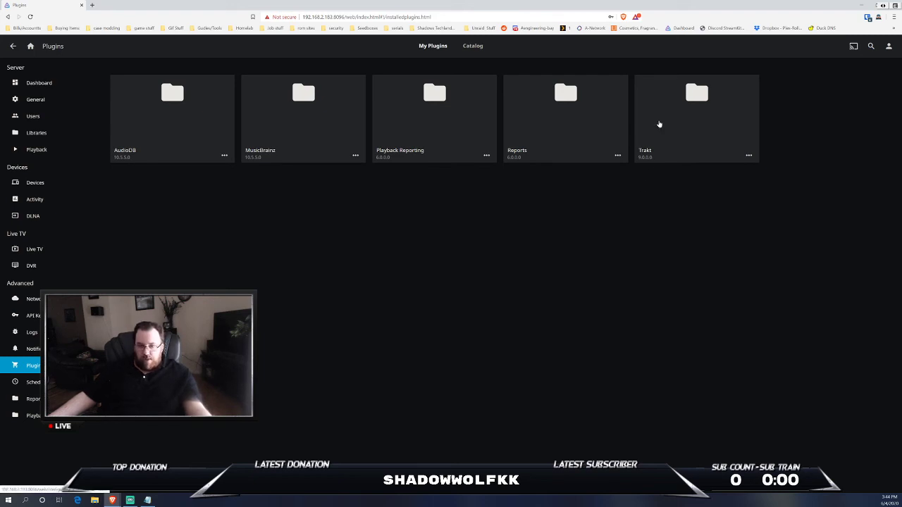
left_click(28, 381)
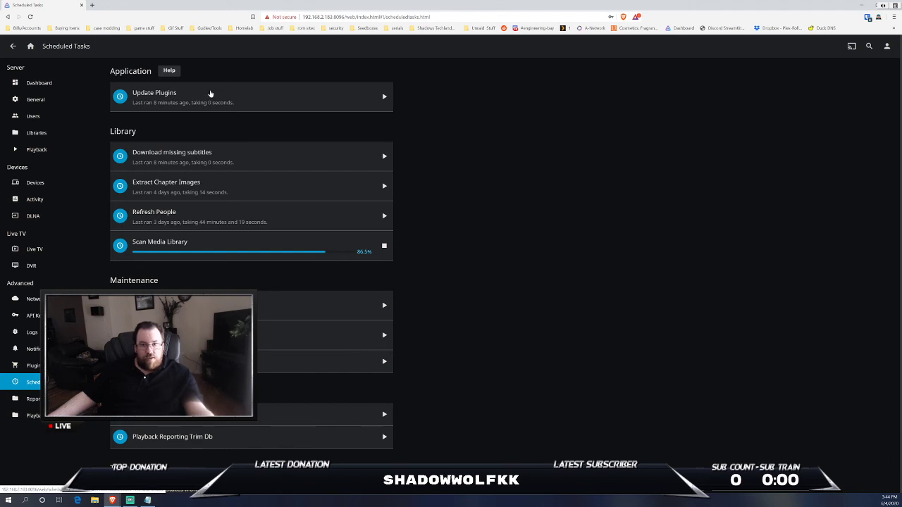
scroll(308, 208, "down", 1)
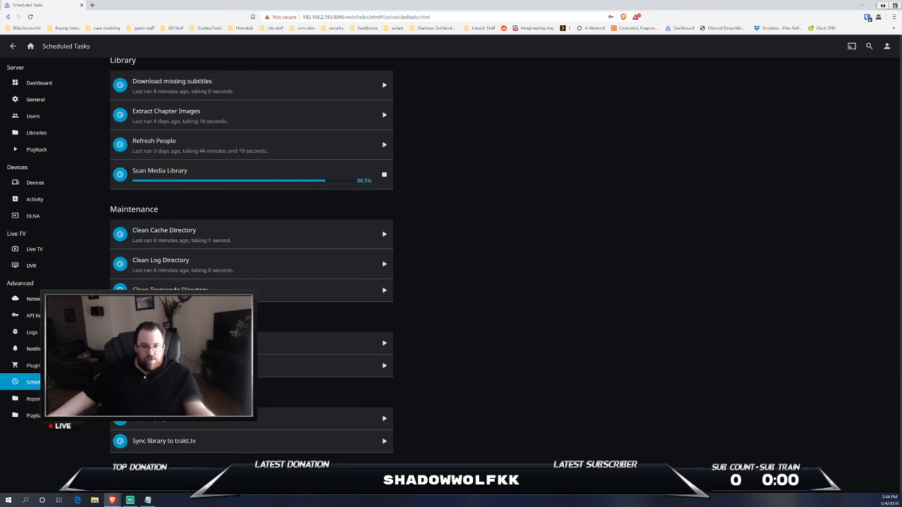
scroll(252, 254, "up", 1)
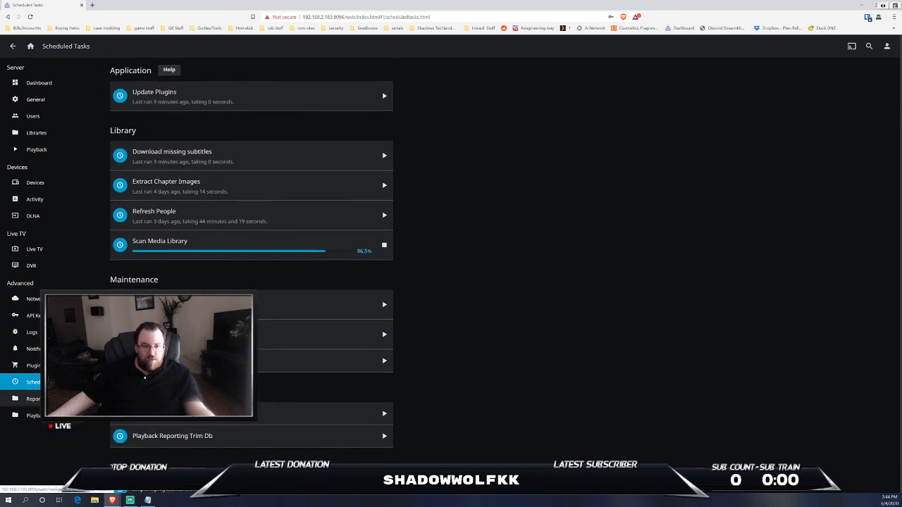
- Review the Movies media report and the Playback Reporting user report, and go back to the previous page
left_click(64, 399)
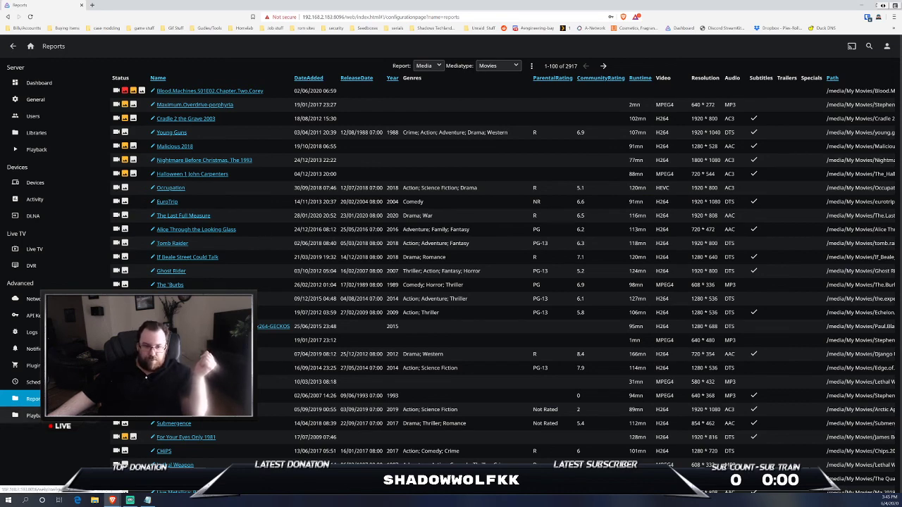
left_click(31, 415)
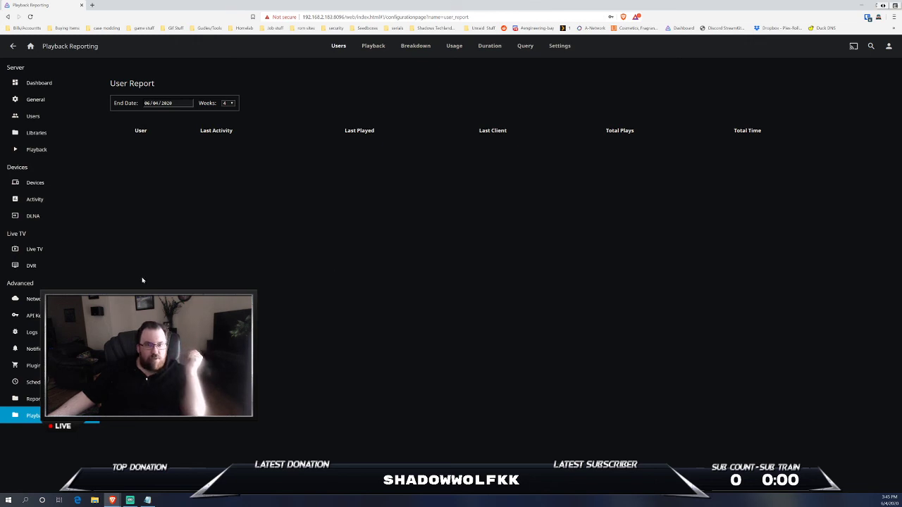
left_click(12, 47)
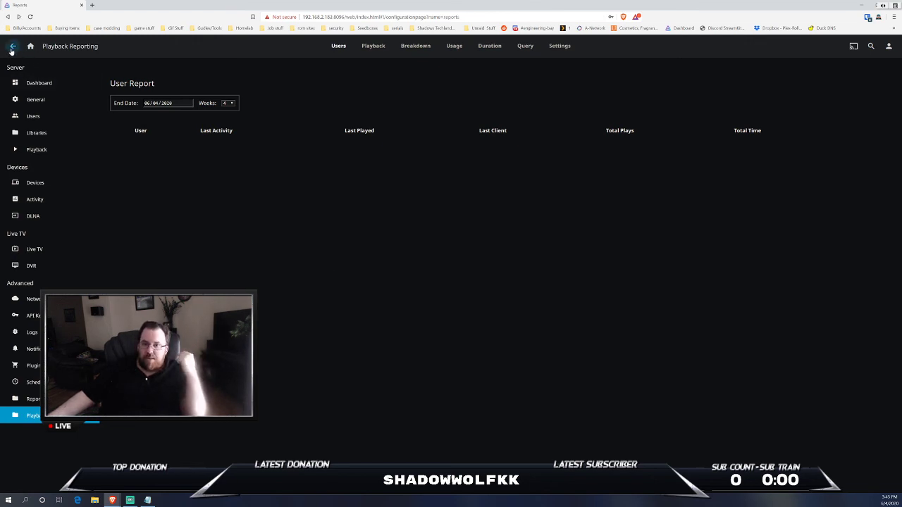